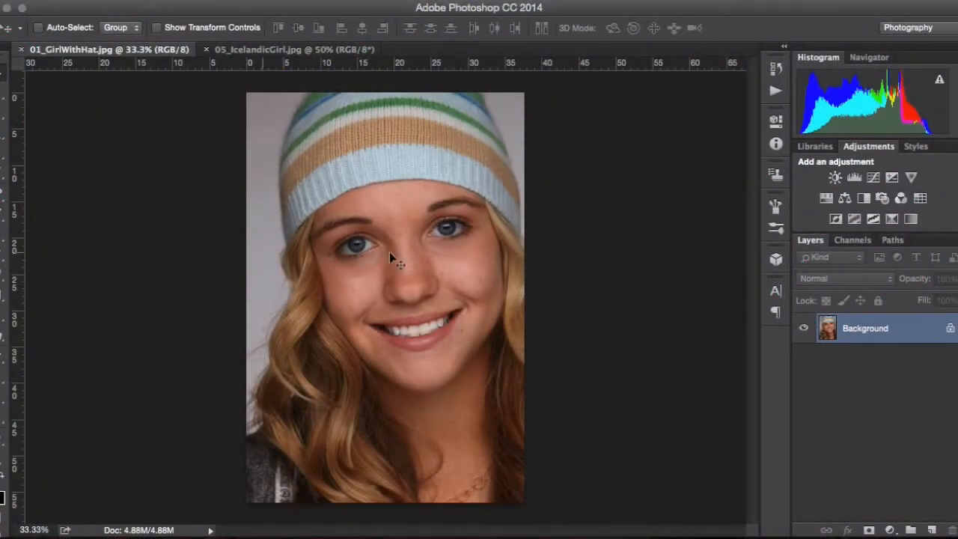
Step: Select the Spot Healing Brush Tool with its type set to Content-Aware
scroll(421, 261, up, 5)
scroll(421, 261, up, 1)
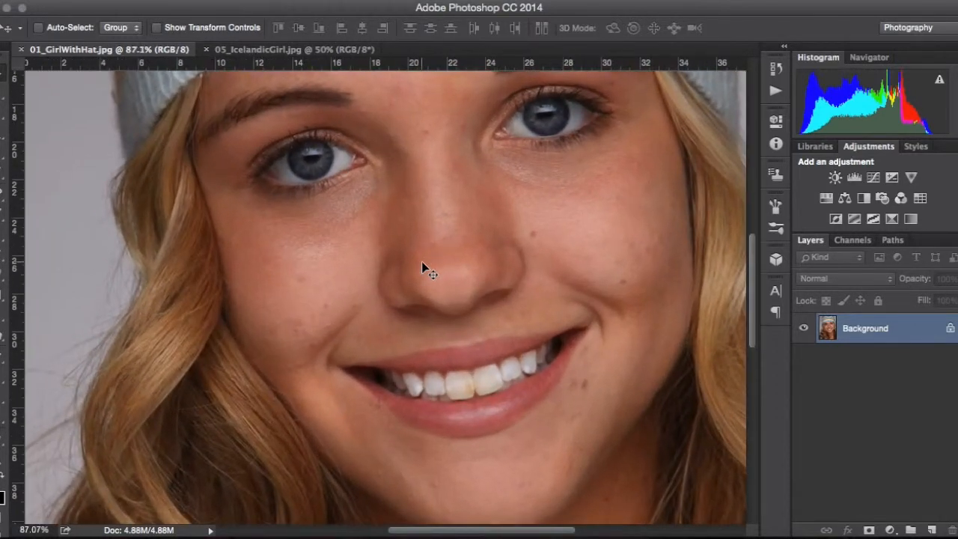
click(3, 196)
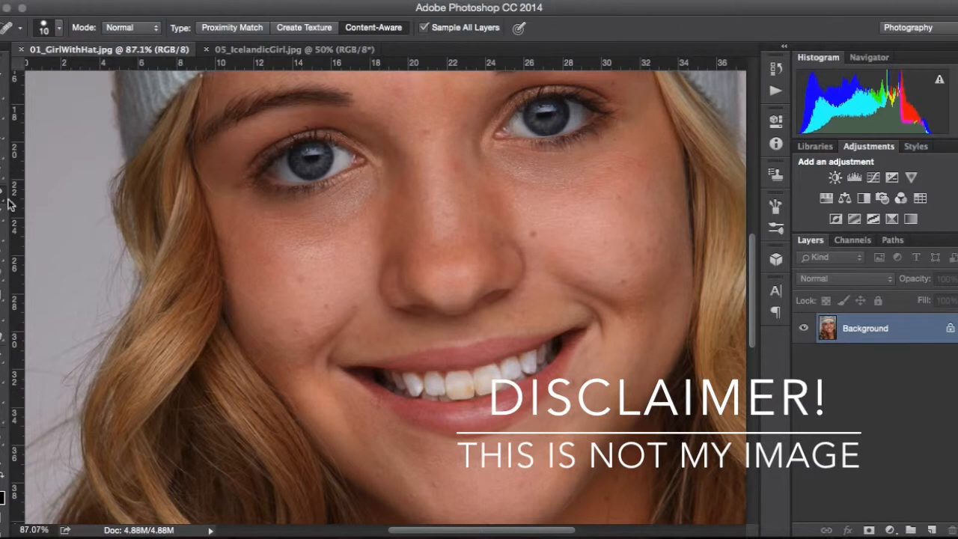
right_click(10, 202)
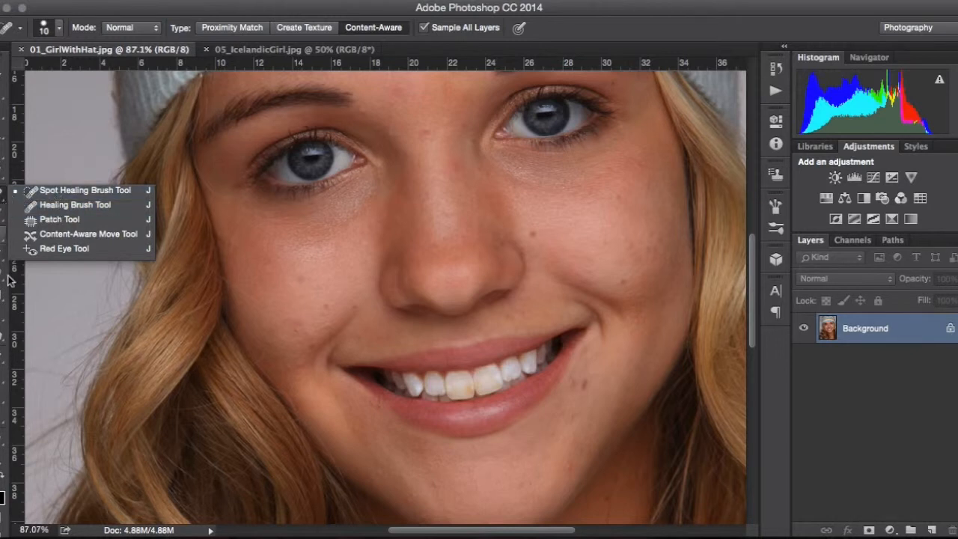
click(1, 239)
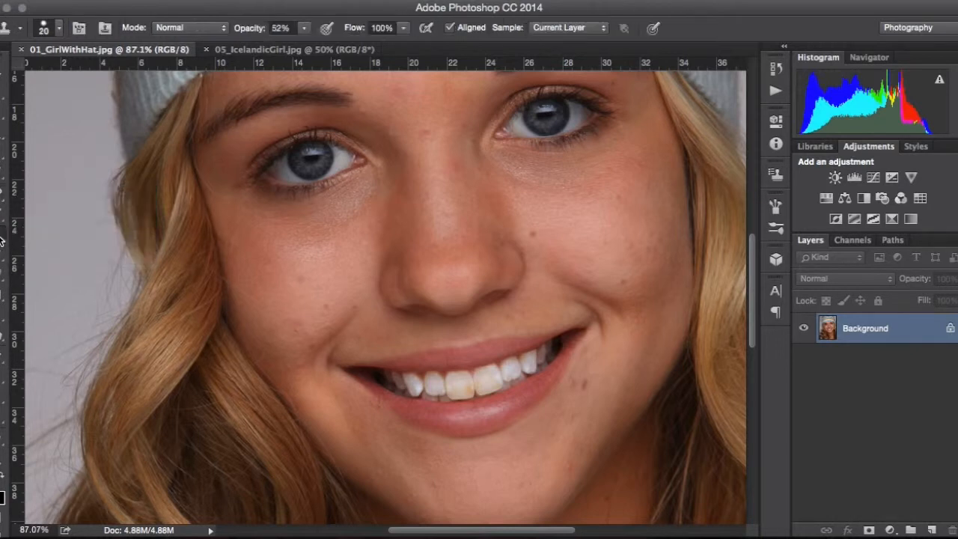
click(2, 239)
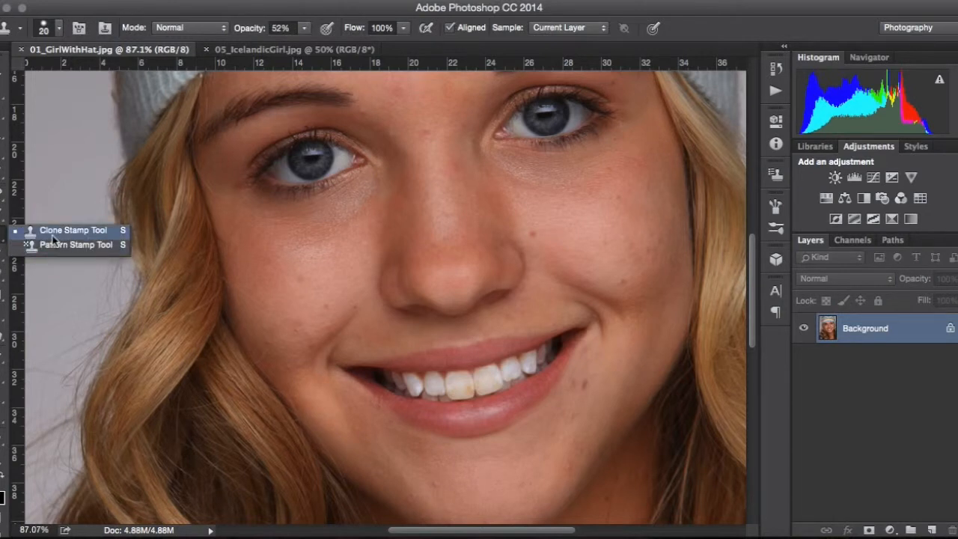
click(30, 231)
click(6, 207)
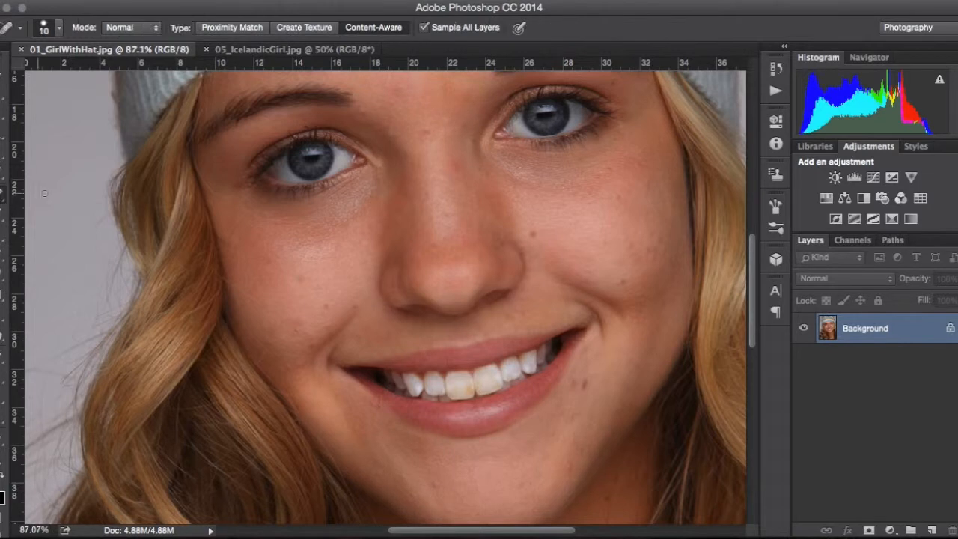
click(7, 198)
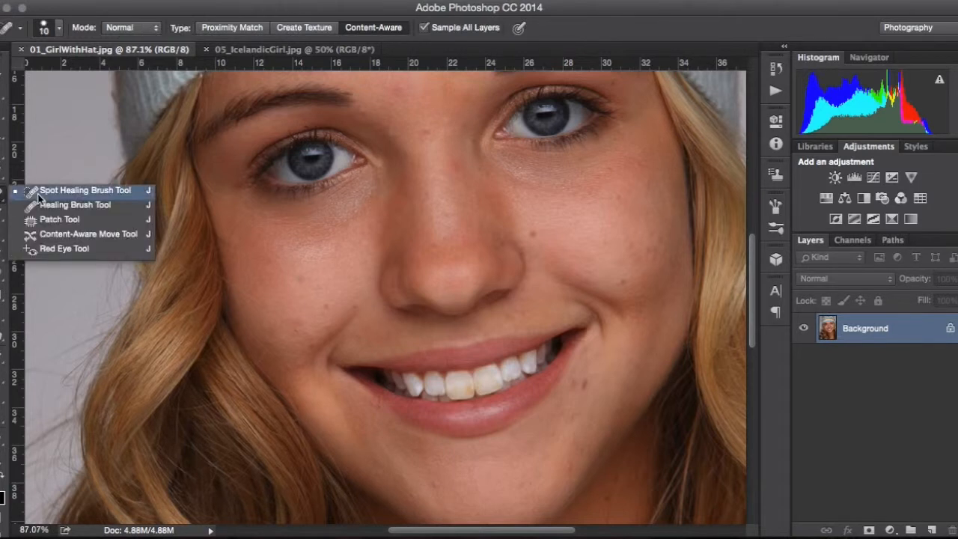
click(376, 28)
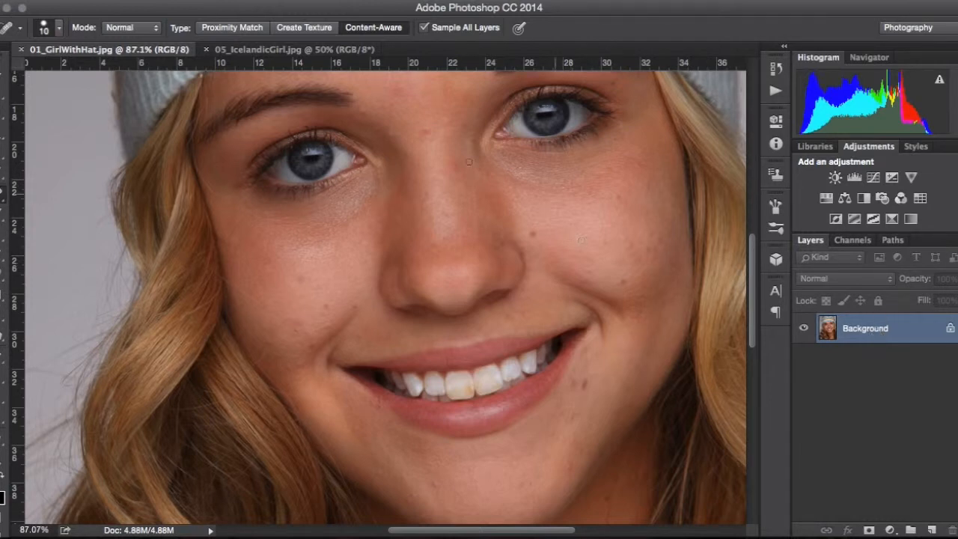
Step: Heal a blemish above the nose between the eyes and undo that heal
click(426, 130)
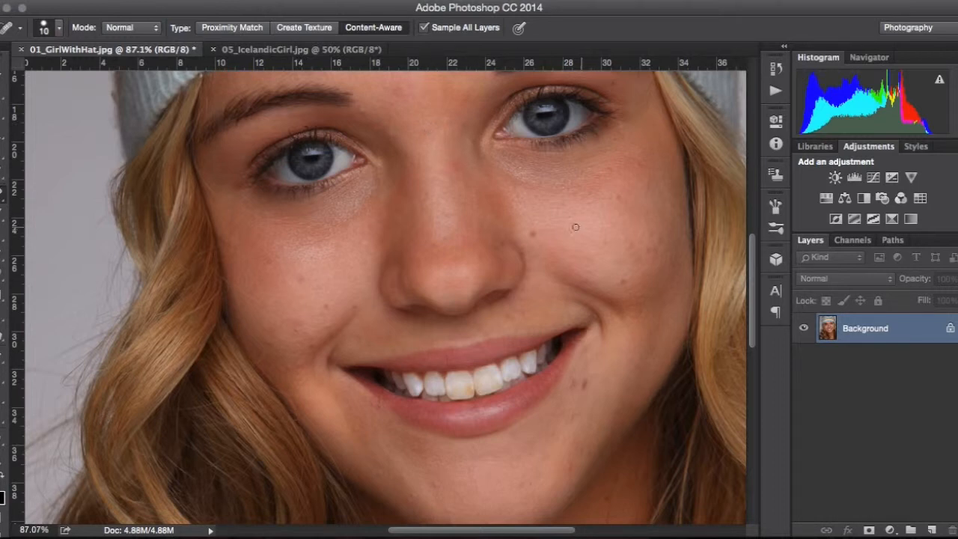
key(ctrl+z)
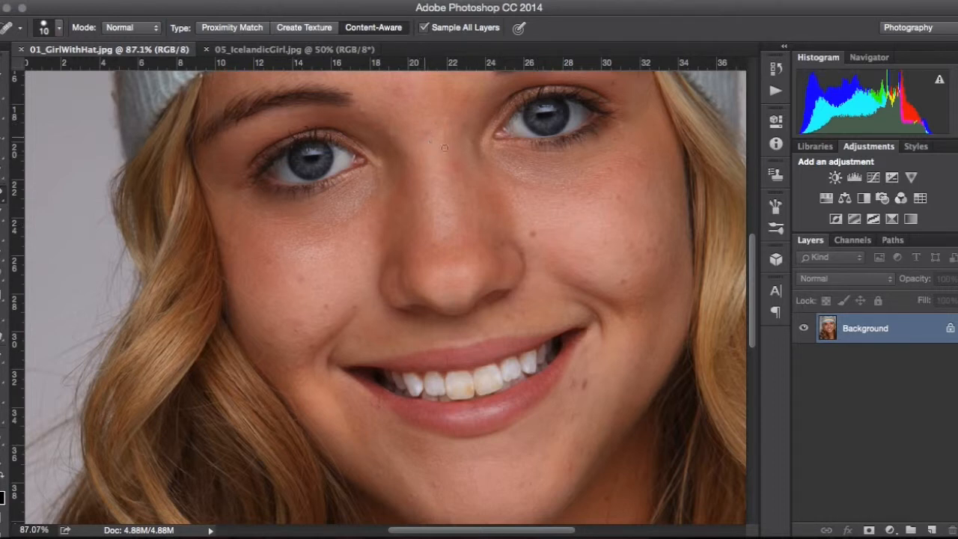
click(928, 530)
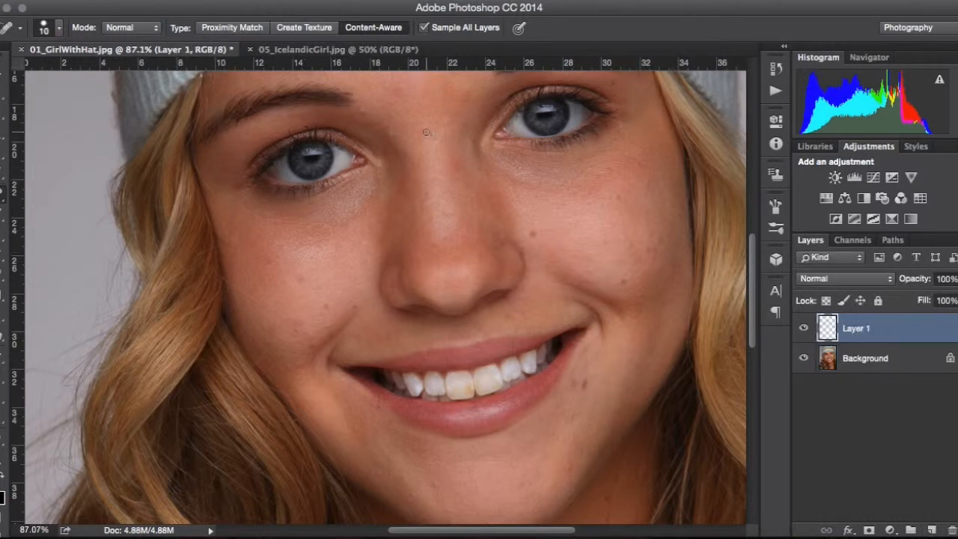
click(799, 330)
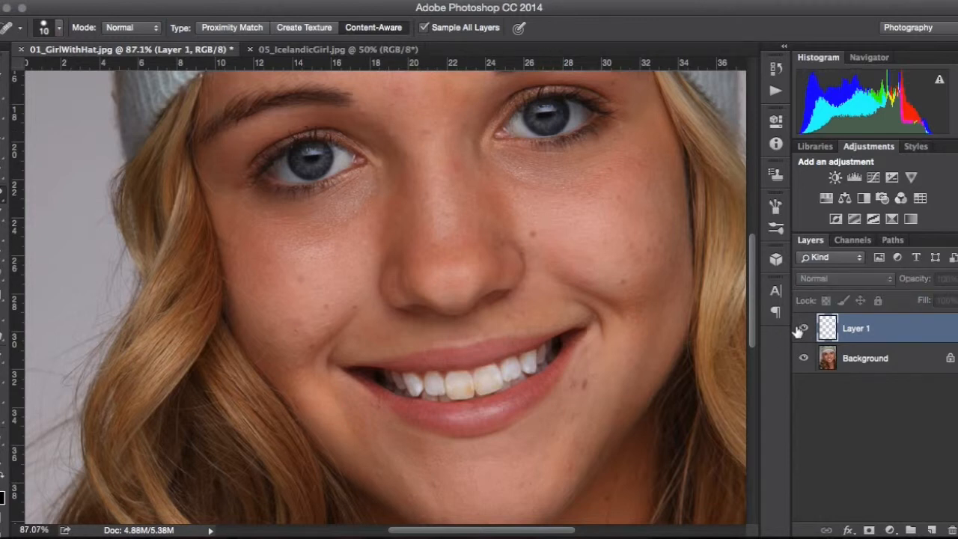
click(800, 329)
click(801, 358)
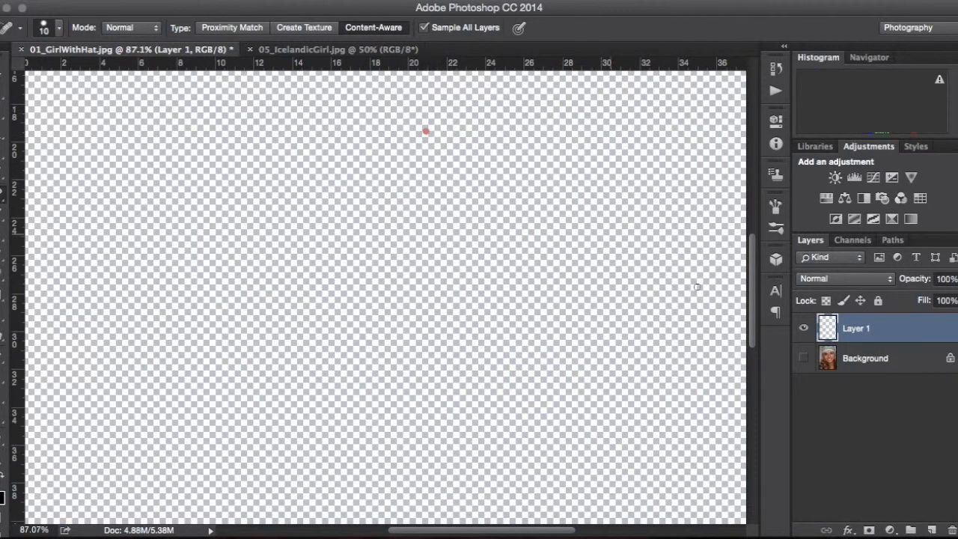
click(803, 358)
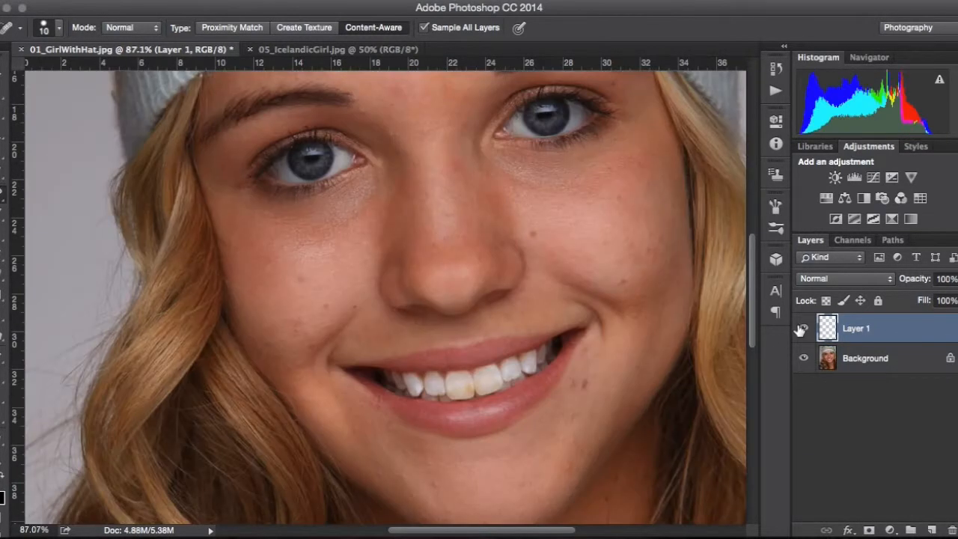
click(800, 329)
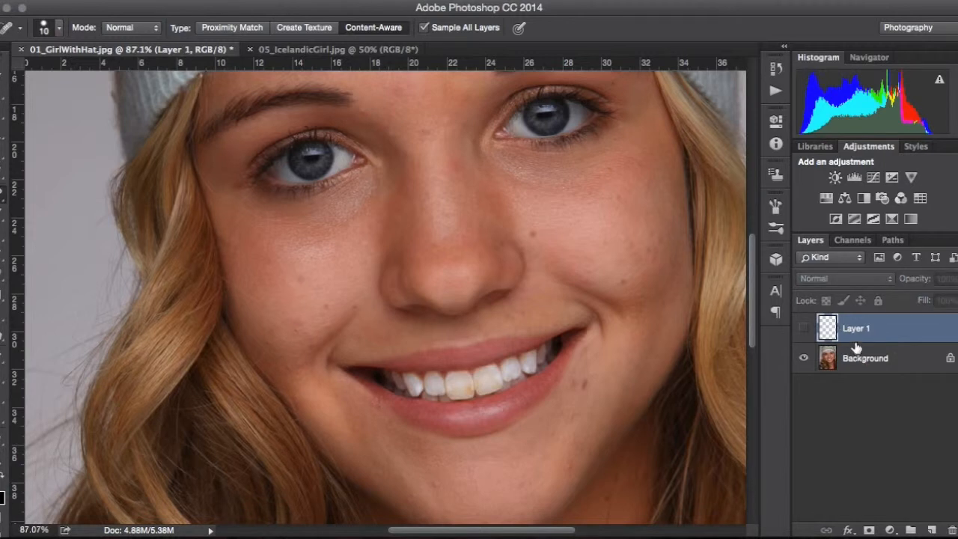
click(948, 530)
click(595, 208)
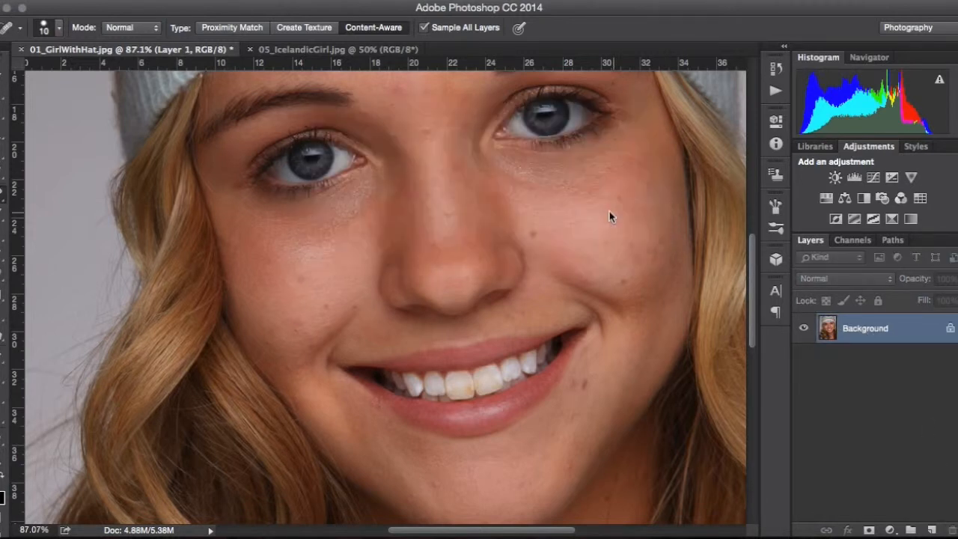
Step: Heal the small blemishes between the eyebrows
scroll(354, 168, up, 6)
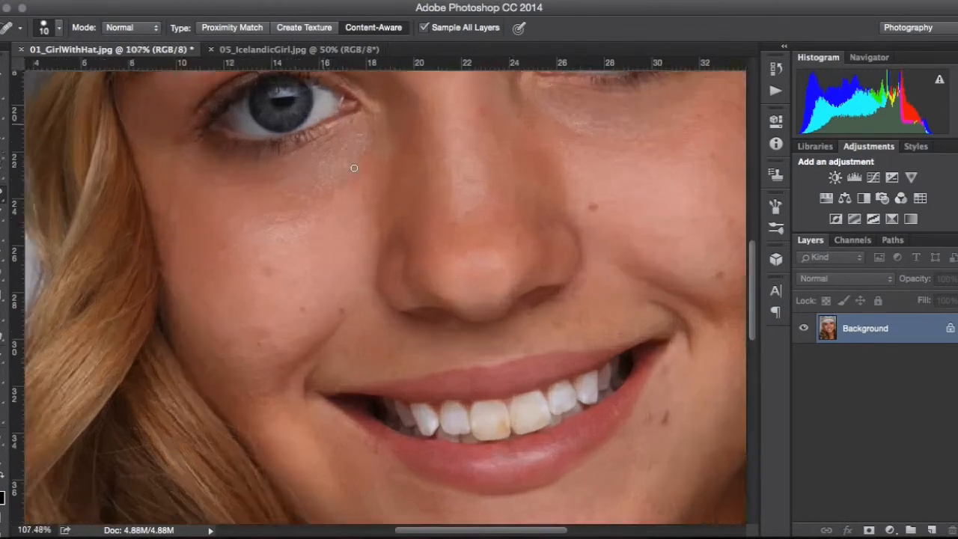
scroll(354, 168, up, 8)
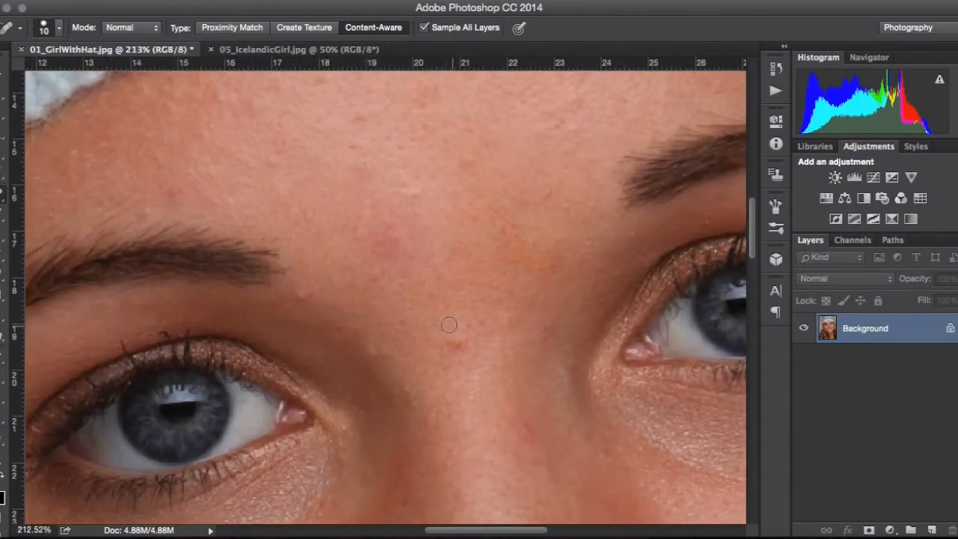
click(457, 343)
click(452, 345)
Step: Enlarge the brush to 40 px and heal a blemish on the forehead
scroll(494, 277, up, 3)
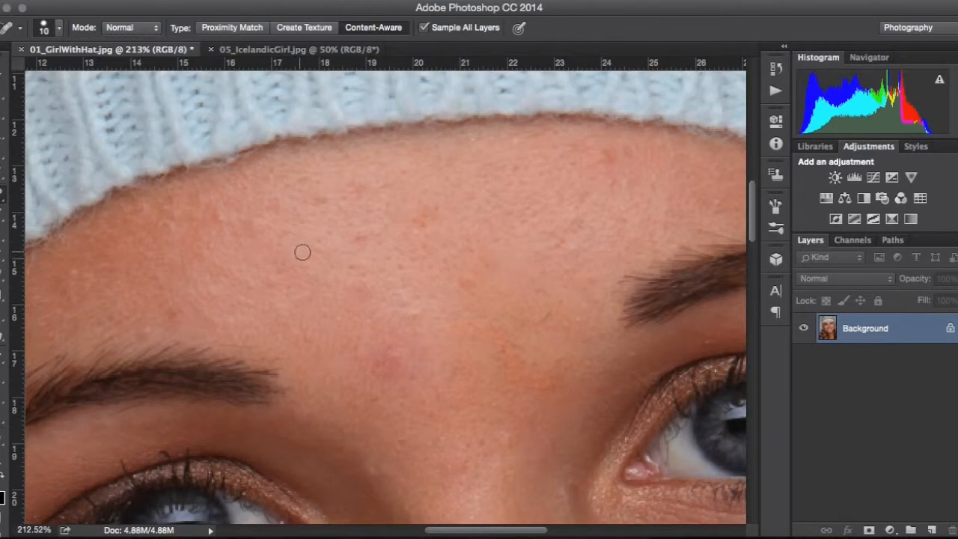
key(bracketright)
key(bracketright)
key(bracketright)
key(bracketright)
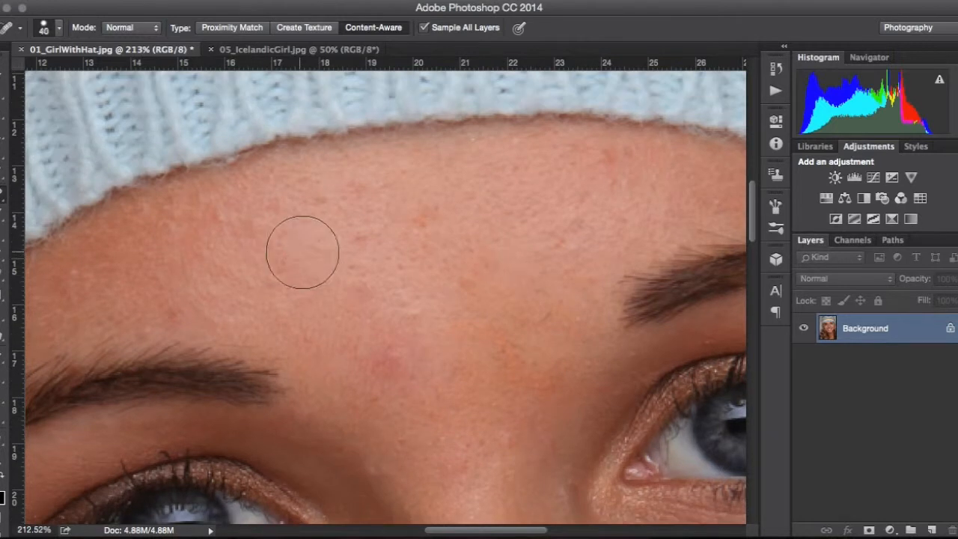
click(371, 254)
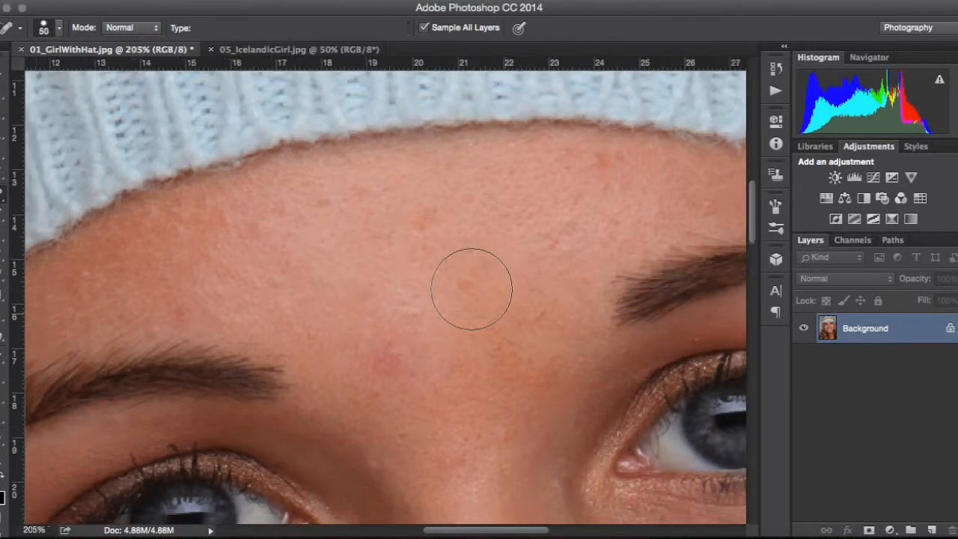
Step: Try healing a forehead spot above the nose with a 45 px brush, and undo it
scroll(467, 285, down, 3)
scroll(471, 289, down, 4)
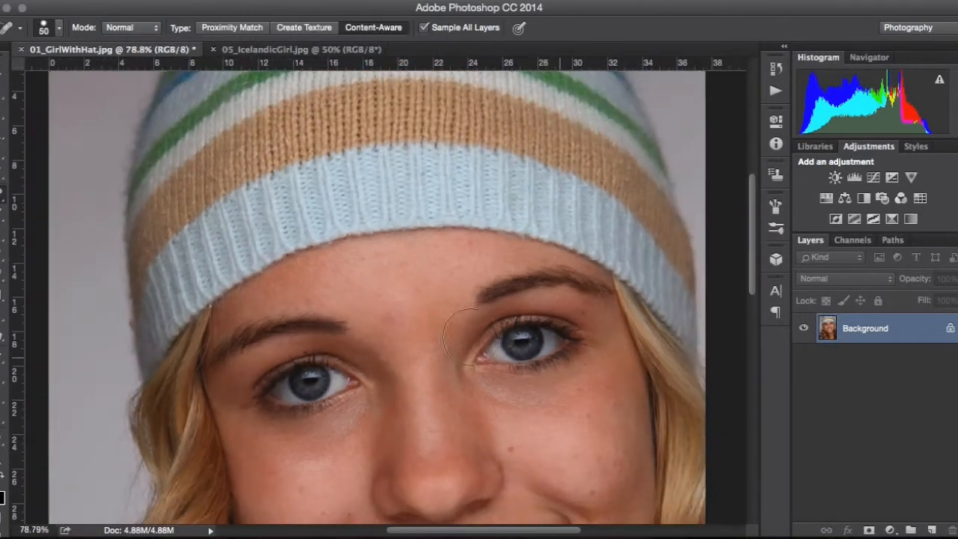
key(bracketleft)
key(bracketleft)
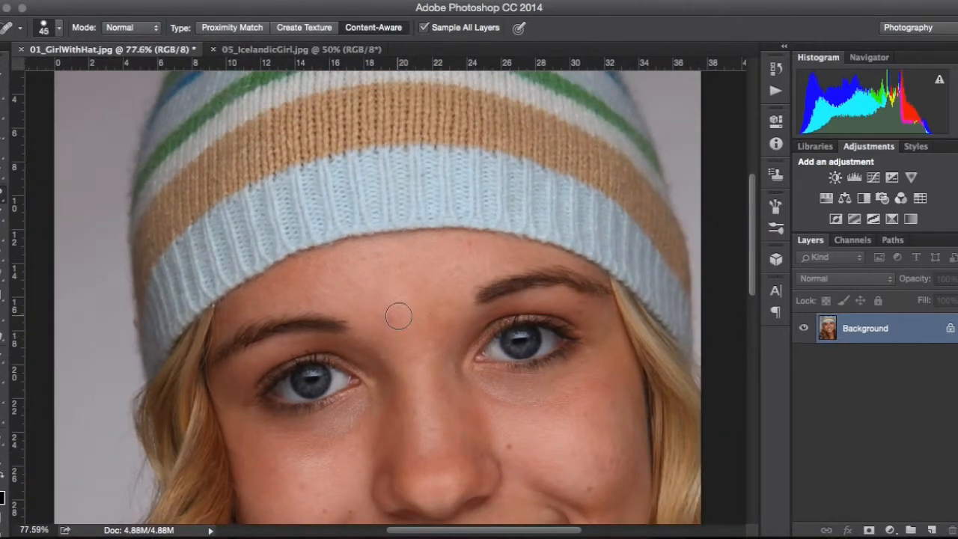
click(390, 316)
scroll(382, 327, up, 5)
scroll(382, 327, up, 3)
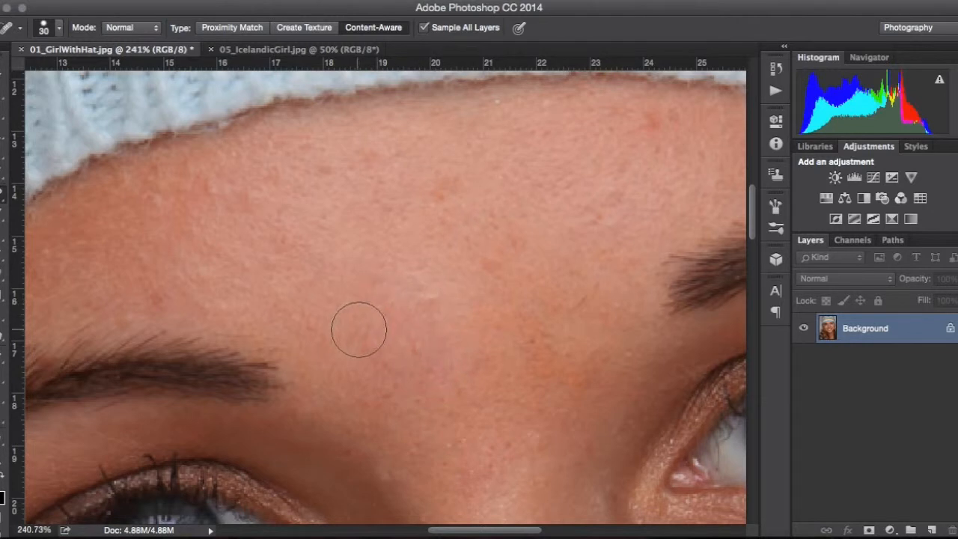
key(bracketleft)
key(bracketleft)
key(super+z)
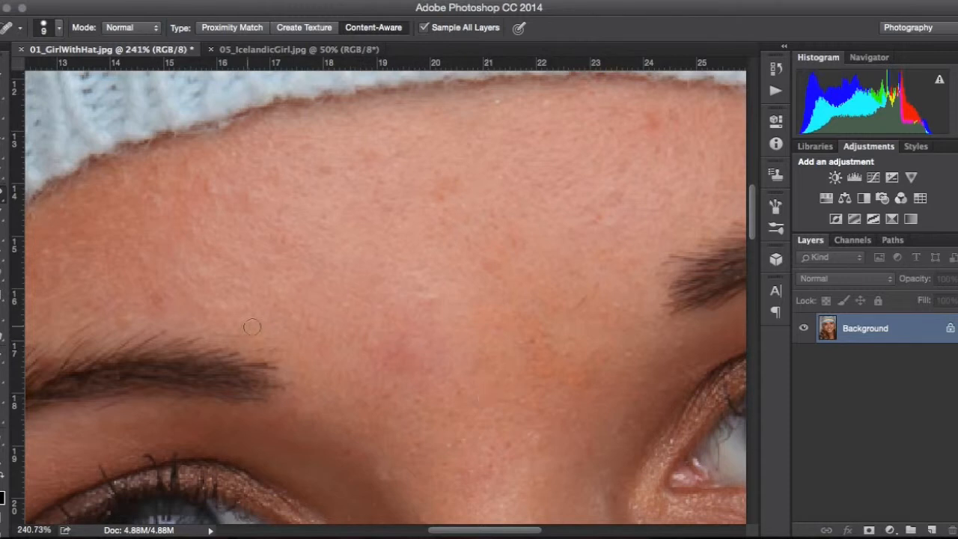
Step: Shrink the brush to 8 px and heal the small spots along the hat line on the forehead
key(bracketleft)
key(bracketleft)
key(bracketleft)
scroll(442, 196, right, 5)
scroll(442, 196, up, 2)
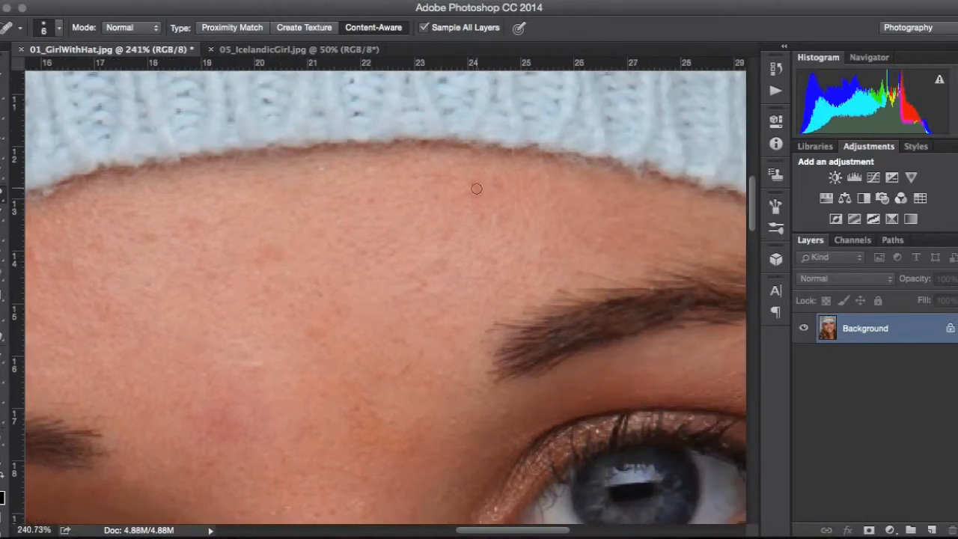
key(bracketright)
click(475, 188)
click(467, 192)
click(474, 185)
Step: Set the brush to 10 px and heal the dark moles beside the mouth corner
scroll(465, 290, right, 10)
scroll(465, 290, down, 3)
scroll(464, 290, down, 10)
scroll(465, 289, right, 1)
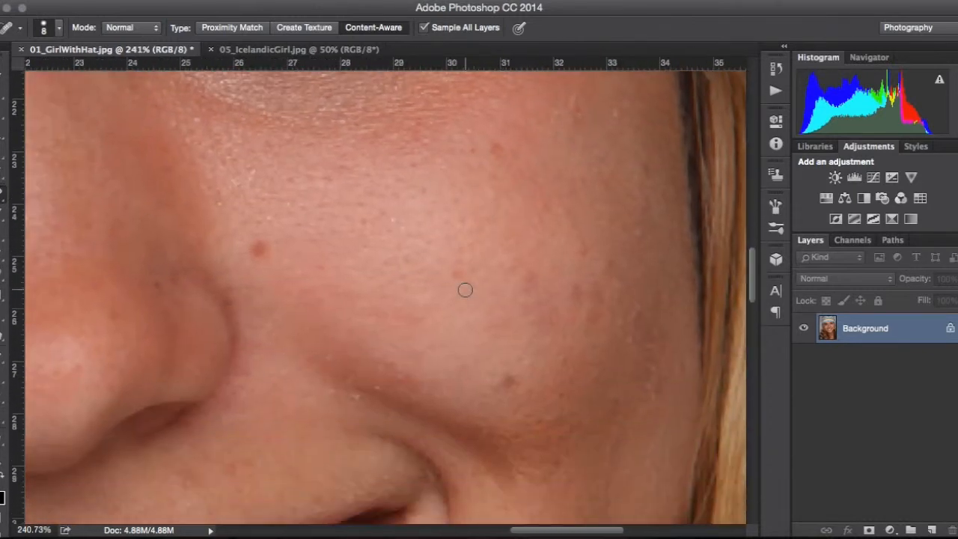
scroll(465, 290, down, 10)
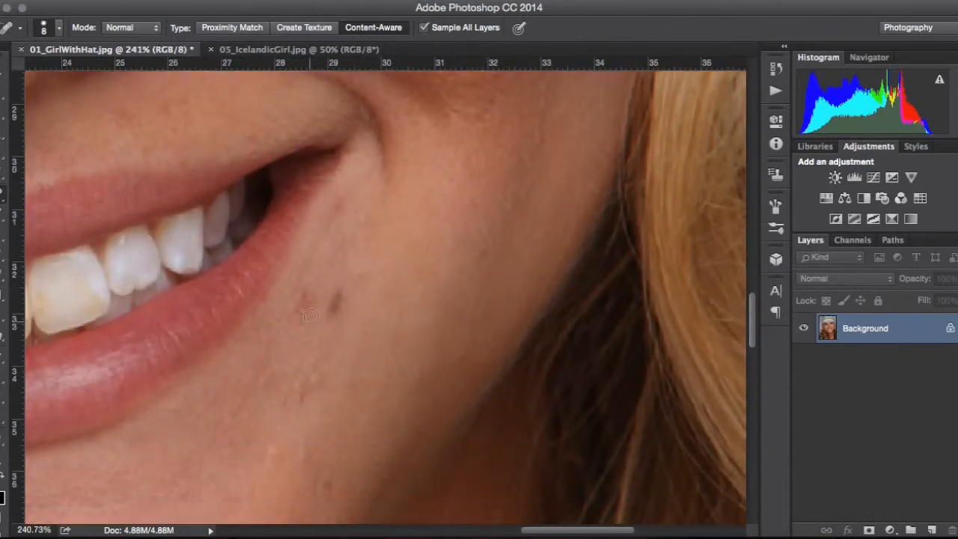
key(bracketright)
key(bracketright)
click(310, 300)
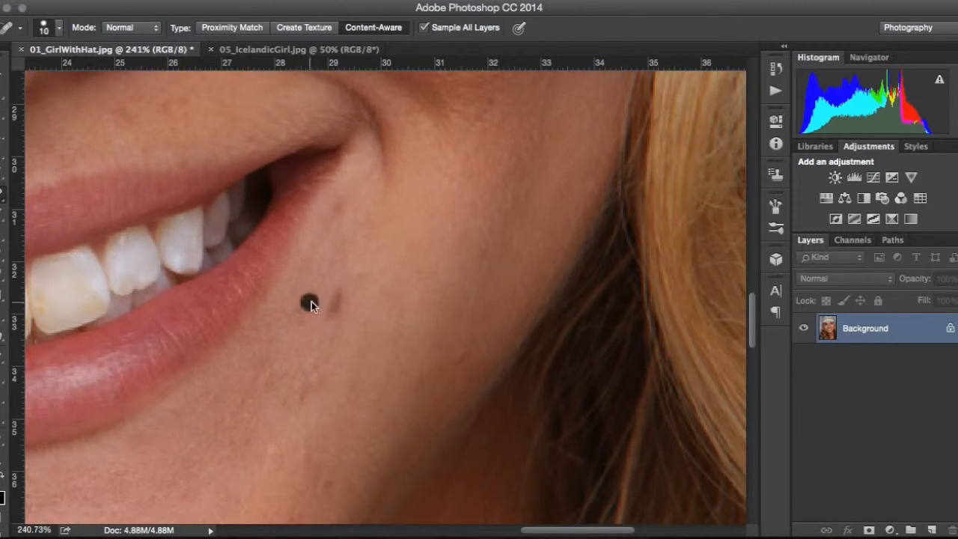
click(299, 312)
Step: Heal the small spots across the lower cheek, chin and jaw
scroll(351, 383, down, 8)
scroll(351, 383, left, 2)
click(346, 321)
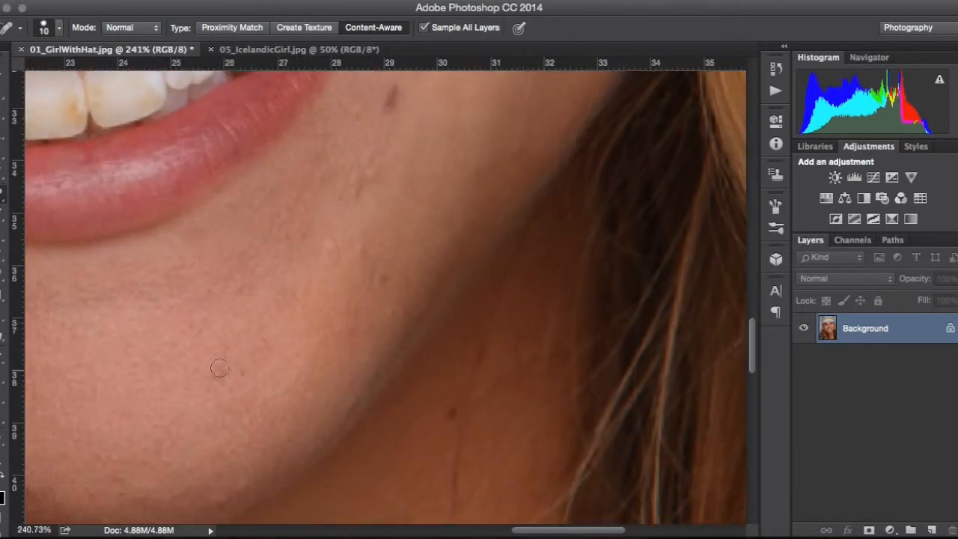
scroll(224, 372, down, 6)
scroll(225, 373, left, 4)
click(193, 292)
click(144, 186)
click(188, 201)
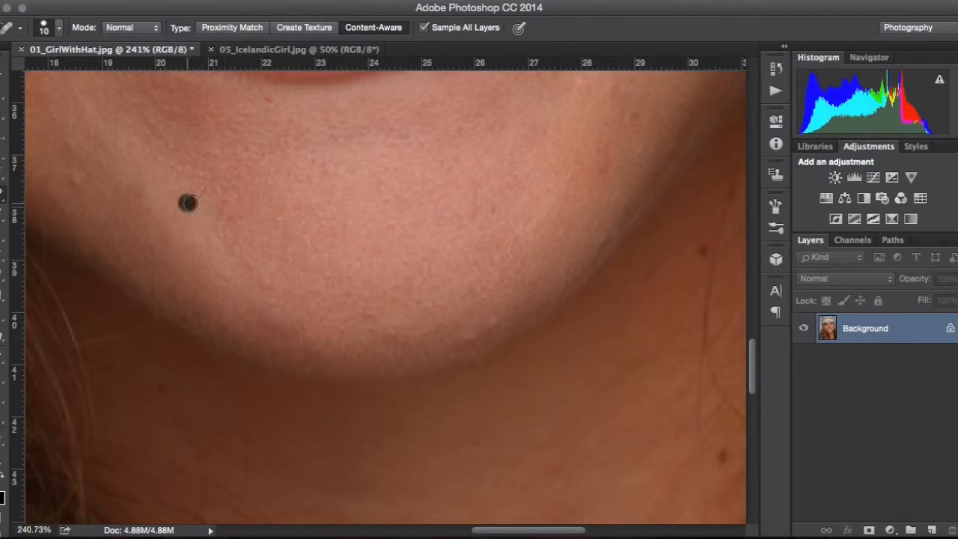
click(491, 322)
scroll(491, 321, up, 10)
scroll(419, 269, right, 4)
click(294, 221)
Step: Adjust the Spot Healing brush settings with the slider in the brush picker
scroll(519, 343, down, 10)
scroll(479, 352, down, 3)
right_click(467, 356)
drag(566, 358, 491, 362)
key(Escape)
Step: Heal a spot on the side of the nose and shrink the brush to 9 px
scroll(440, 337, down, 6)
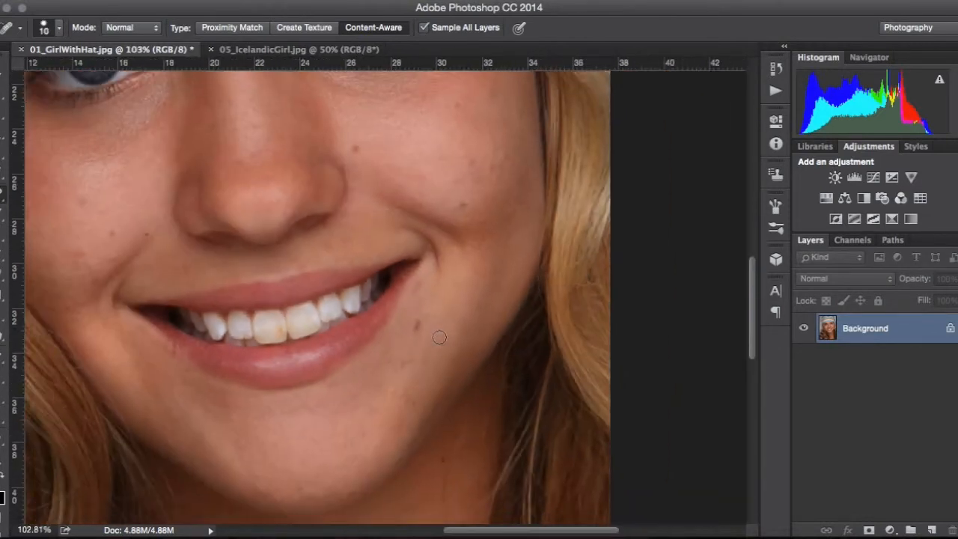
scroll(440, 336, up, 5)
scroll(440, 336, left, 3)
scroll(220, 355, up, 5)
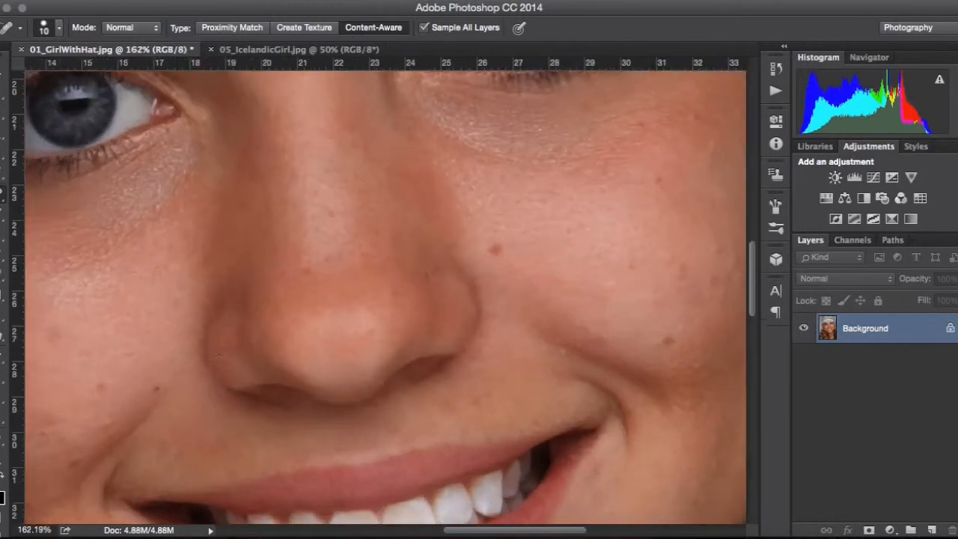
click(281, 335)
key([)
Step: Enlarge the brush to 25 px and heal the rough dry spots just below the lower lip's corner
scroll(331, 389, down, 5)
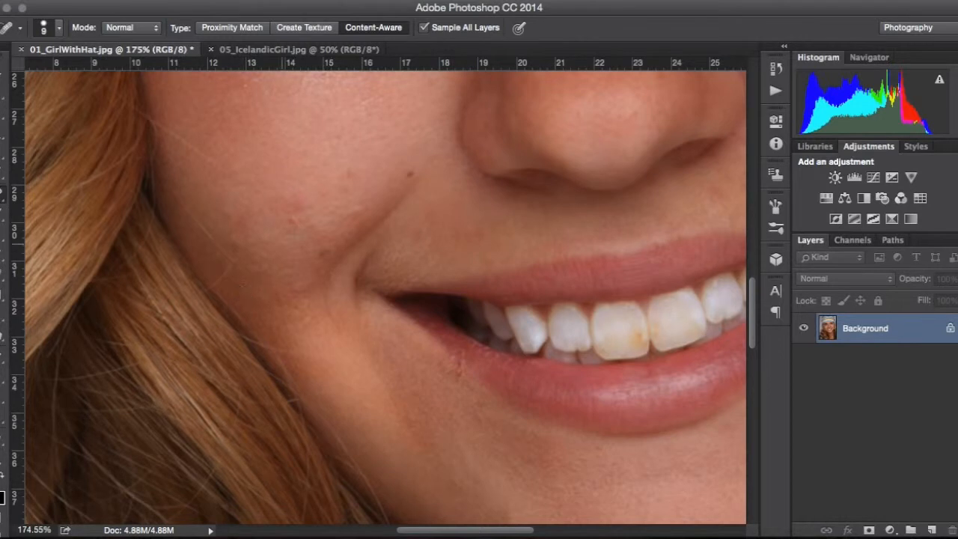
key(bracketright)
key(bracketright)
key(bracketright)
key(bracketright)
key(bracketright)
key(bracketright)
key(bracketright)
scroll(404, 372, right, 3)
scroll(404, 371, down, 2)
scroll(404, 372, up, 7)
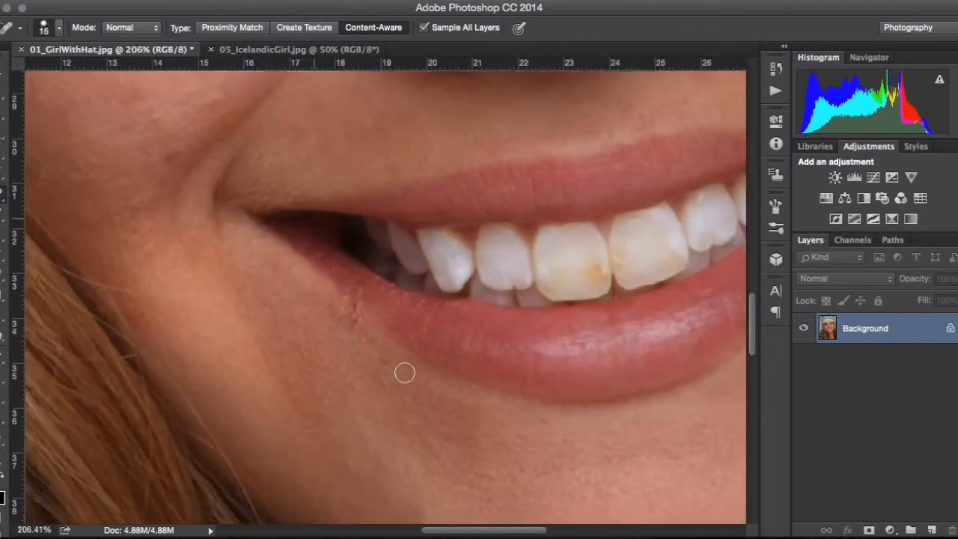
scroll(345, 344, up, 1)
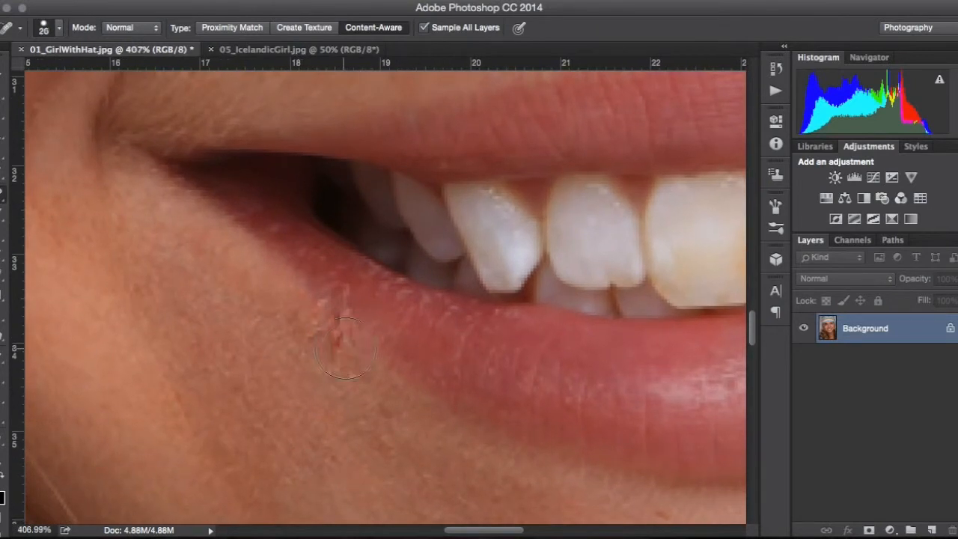
key(bracketright)
click(309, 350)
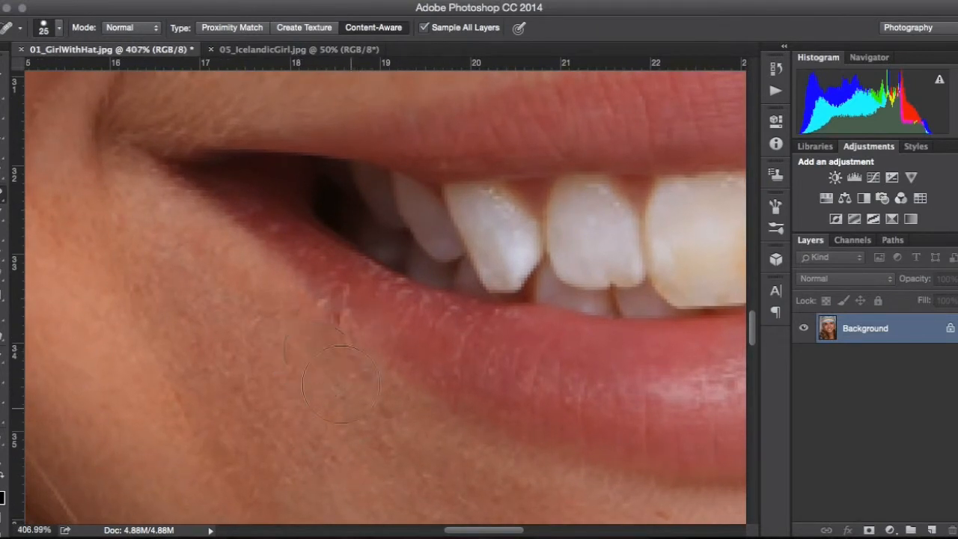
click(293, 330)
click(324, 355)
Step: Set the brush to 20 px and heal a spot at the hairline just under the hat's brim
scroll(372, 399, down, 2)
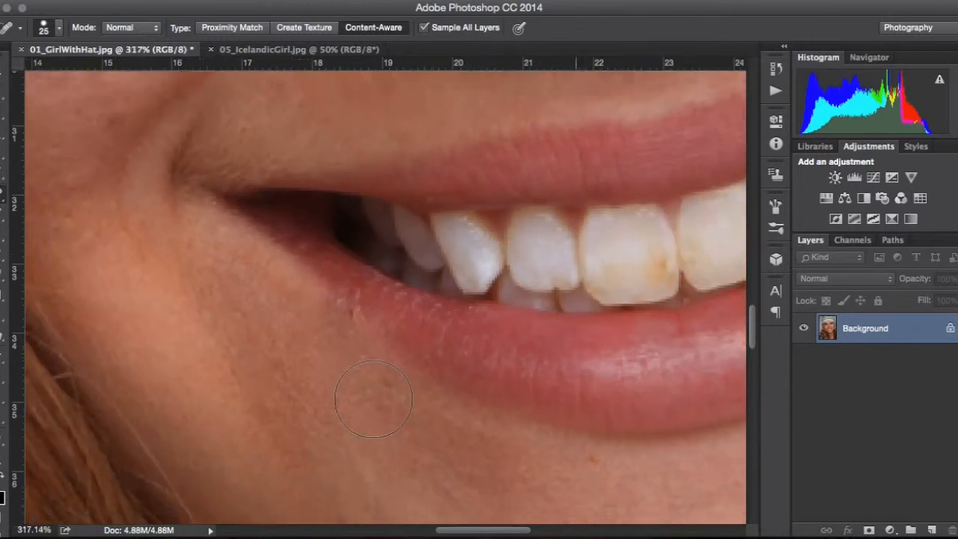
scroll(372, 399, down, 5)
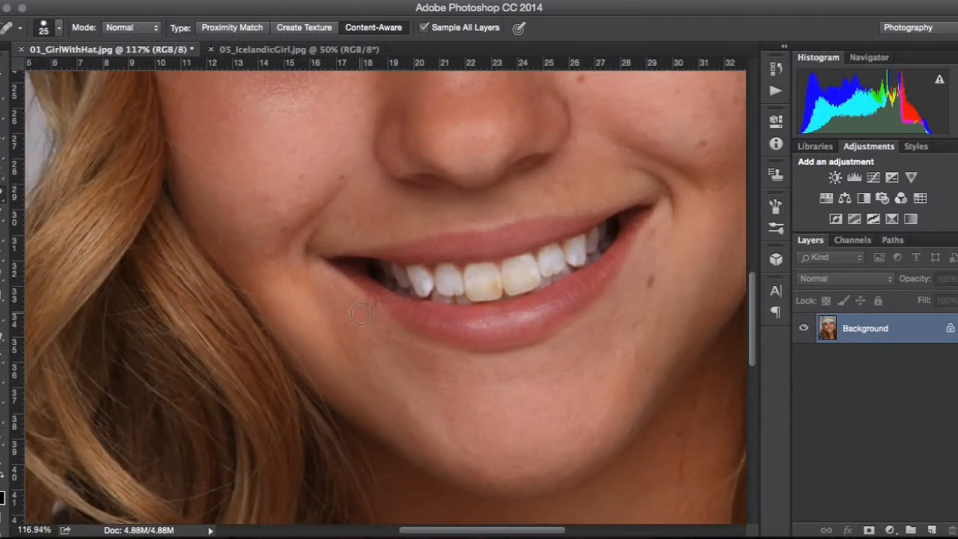
key(bracketleft)
key(bracketleft)
key(bracketleft)
key(bracketleft)
key(super+0)
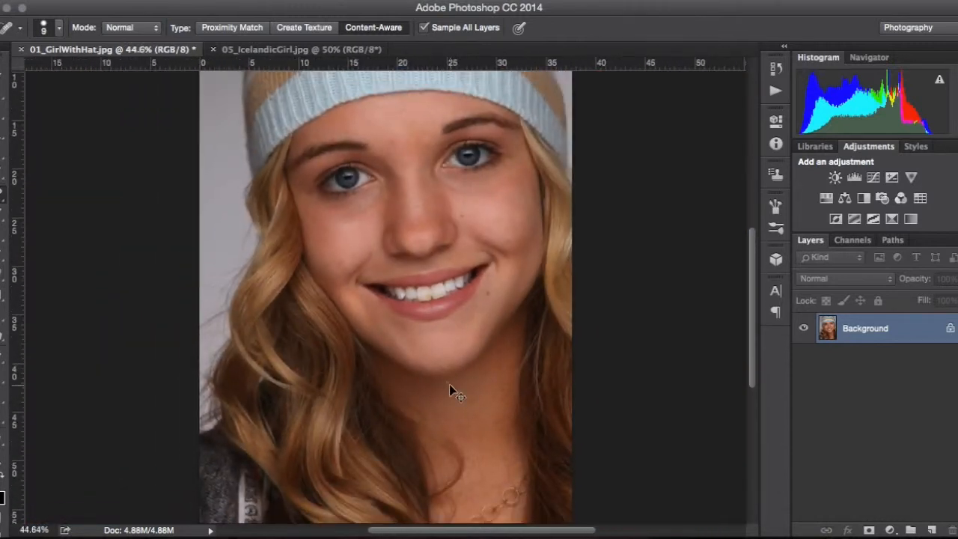
scroll(387, 330, up, 5)
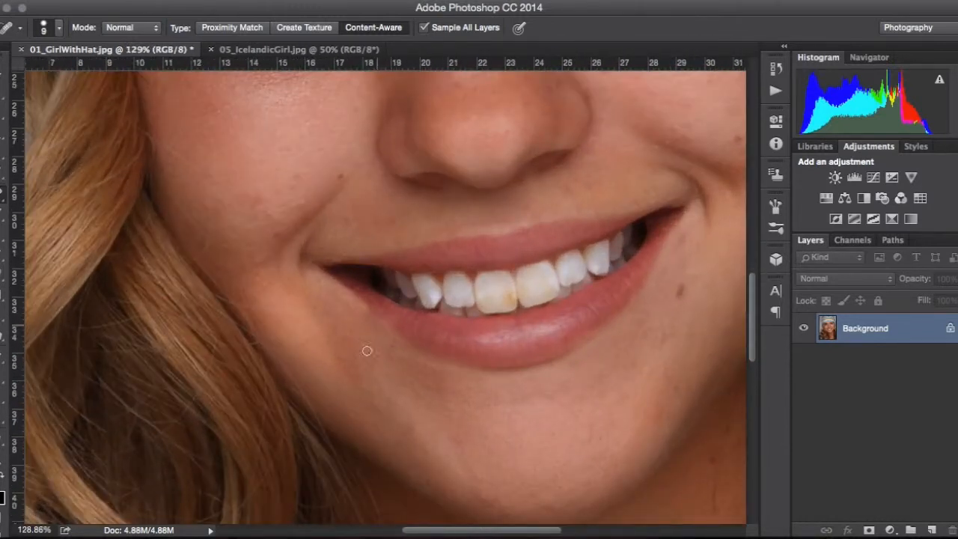
scroll(379, 320, up, 5)
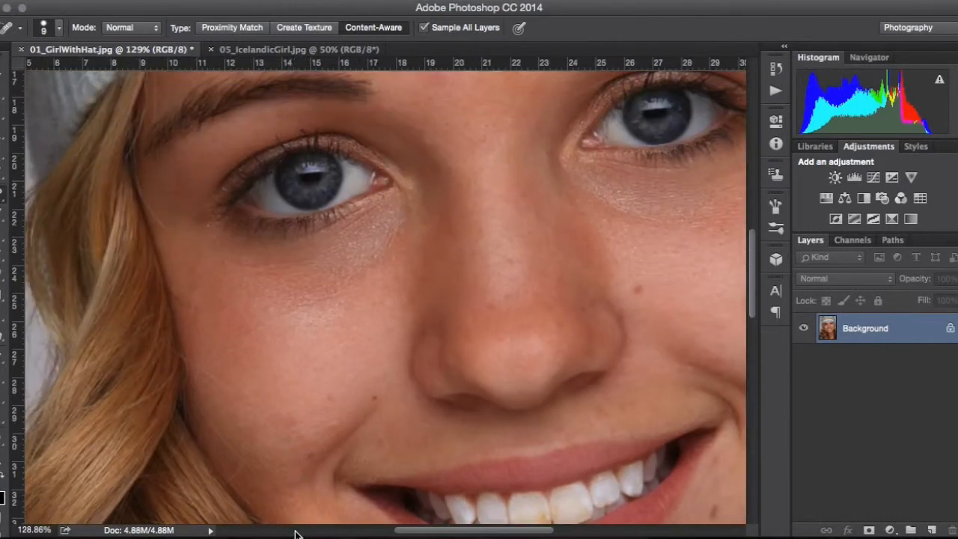
scroll(255, 489, up, 4)
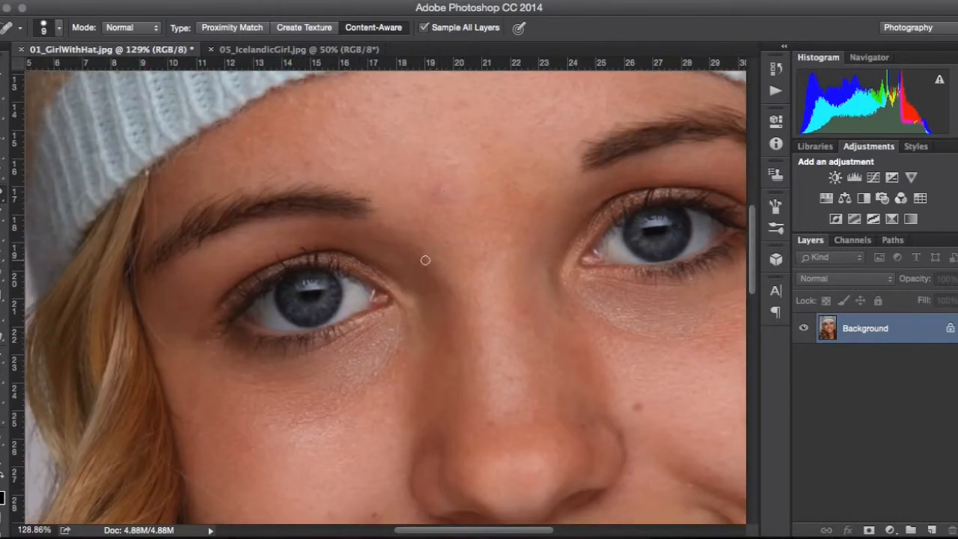
scroll(451, 161, left, 5)
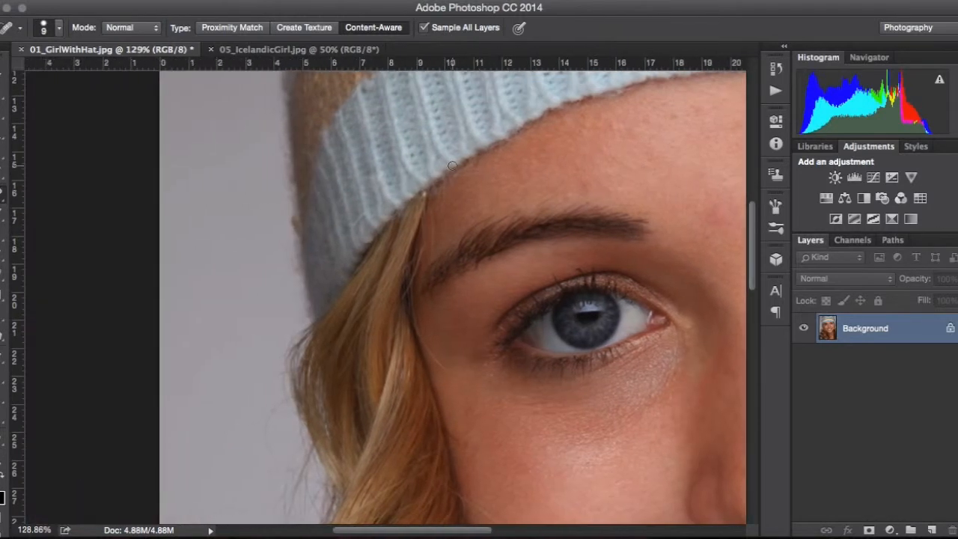
scroll(410, 186, up, 6)
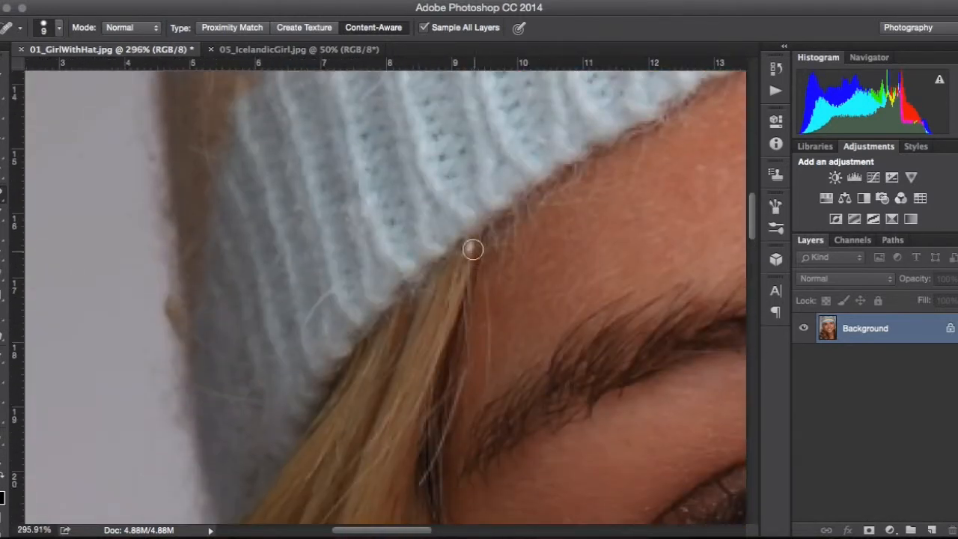
key(bracketright)
key(bracketright)
key(bracketright)
key(bracketright)
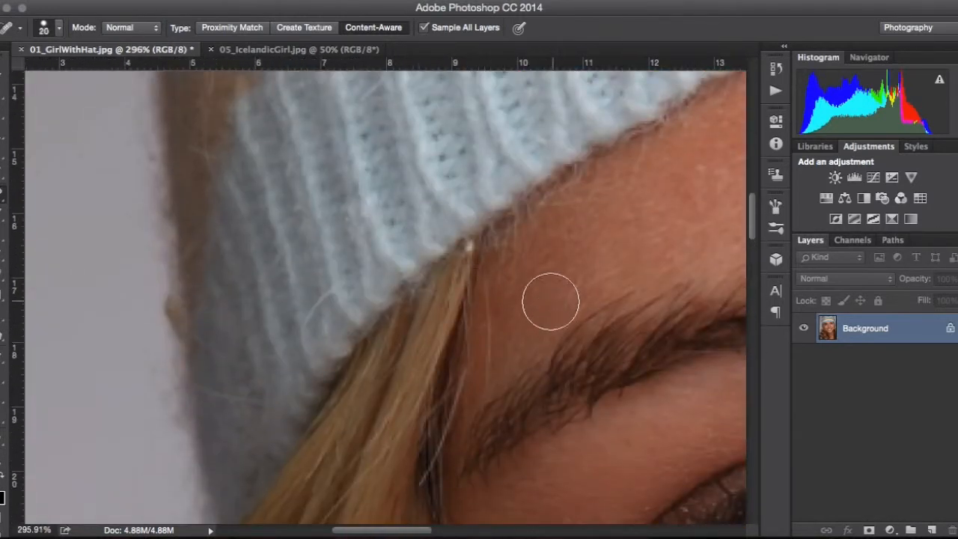
click(468, 247)
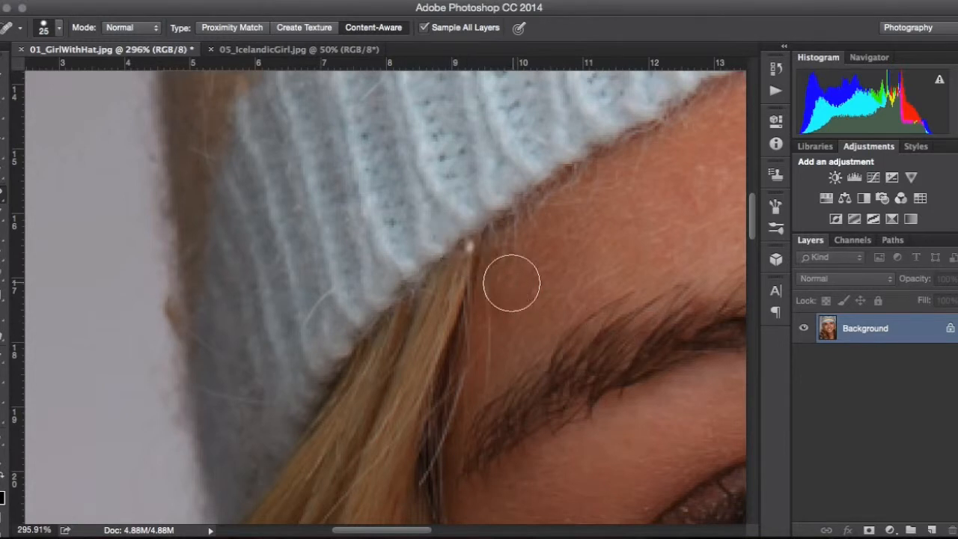
Step: Switch to the Clone Stamp tool with opacity at 100% and a 7 px brush
click(3, 243)
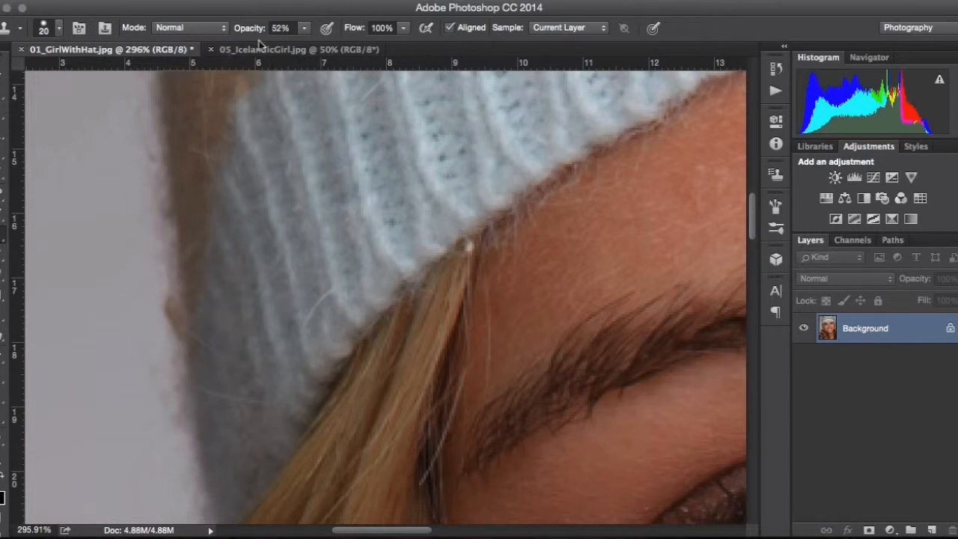
click(303, 31)
drag(310, 46, 375, 43)
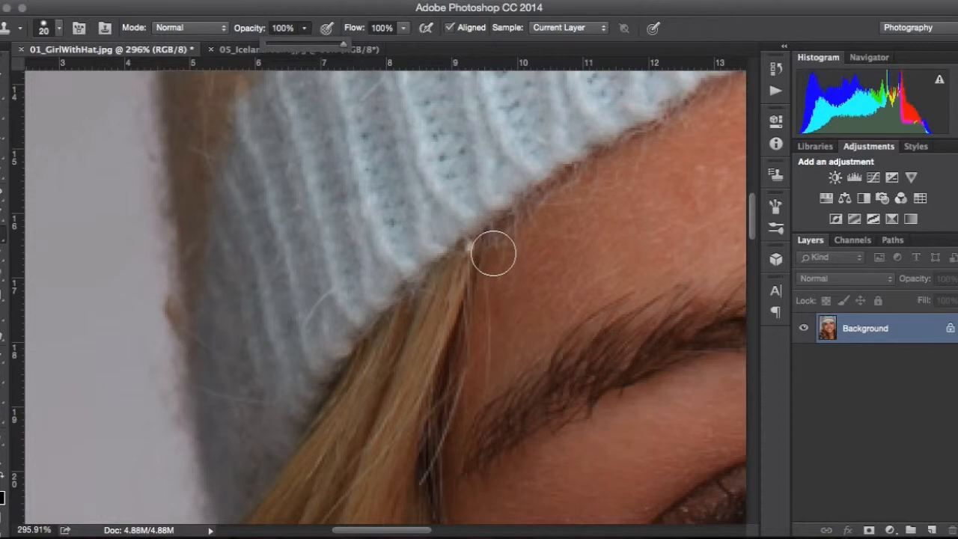
key(bracketleft)
key(bracketleft)
key(bracketleft)
key(bracketleft)
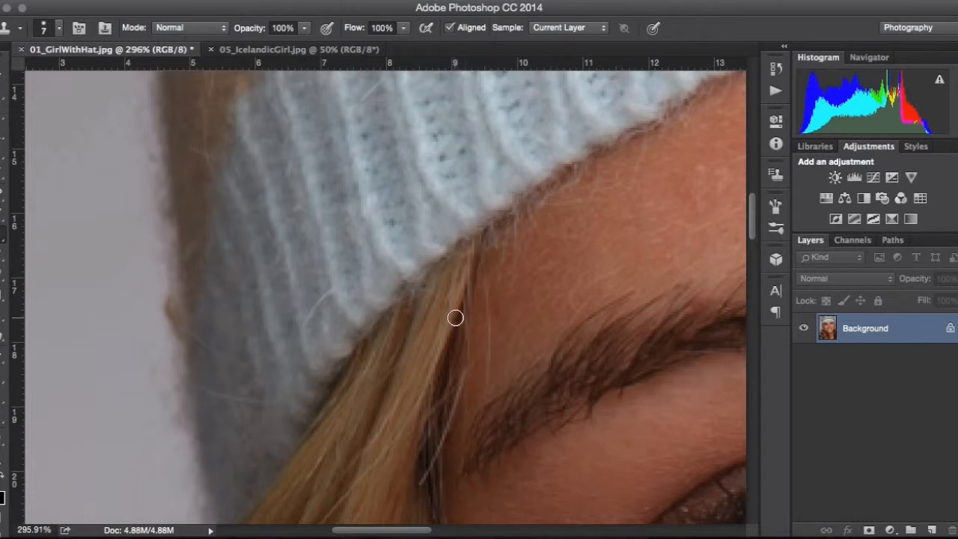
Step: Switch back to the Spot Healing Brush tool
scroll(455, 317, down, 6)
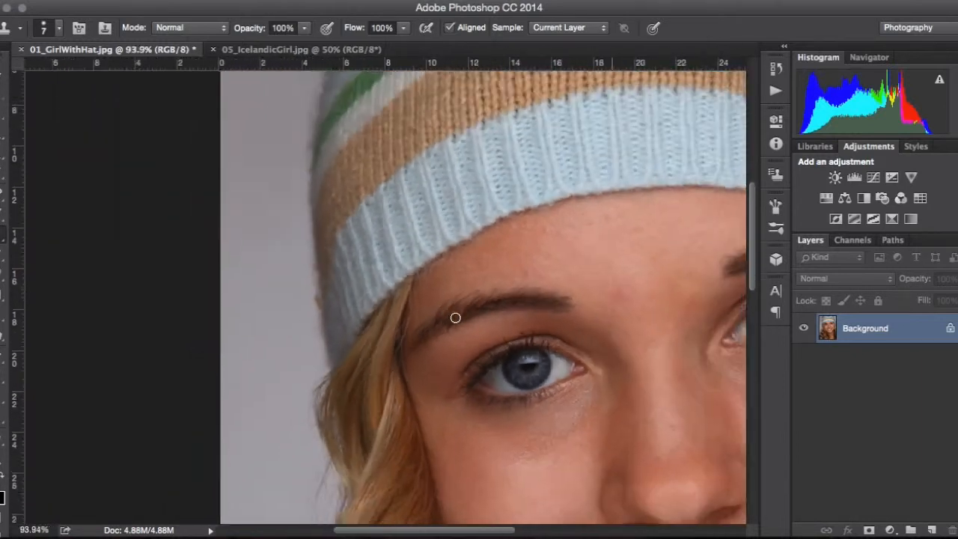
scroll(455, 317, down, 2)
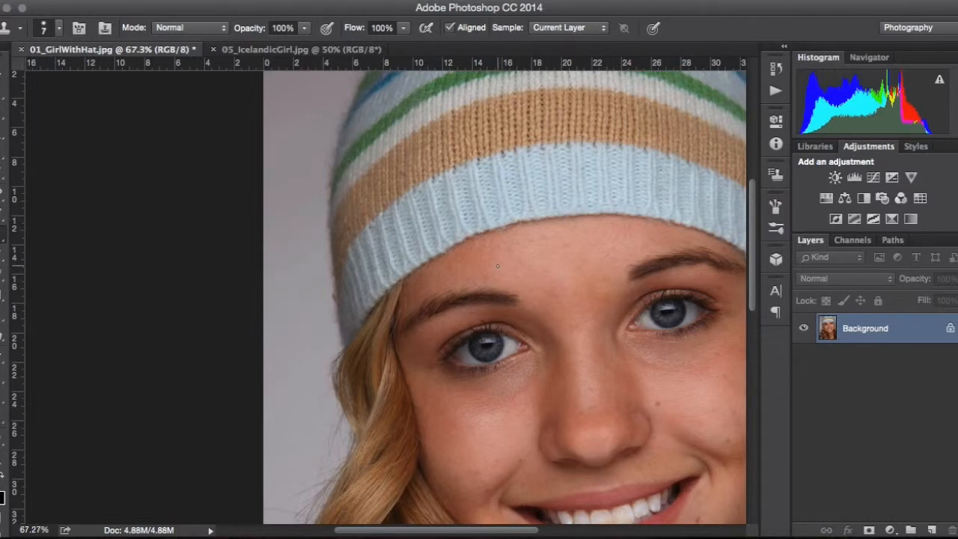
scroll(497, 266, up, 6)
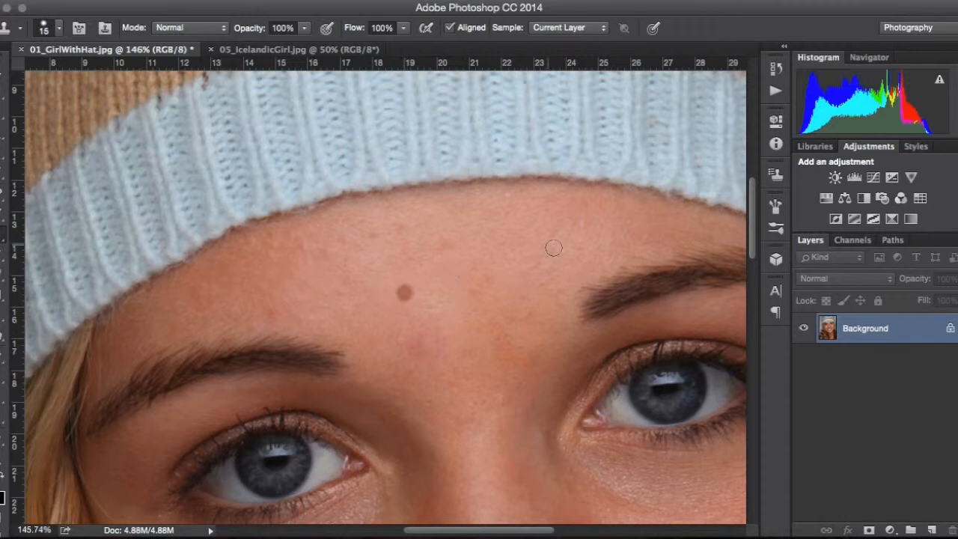
scroll(529, 282, down, 5)
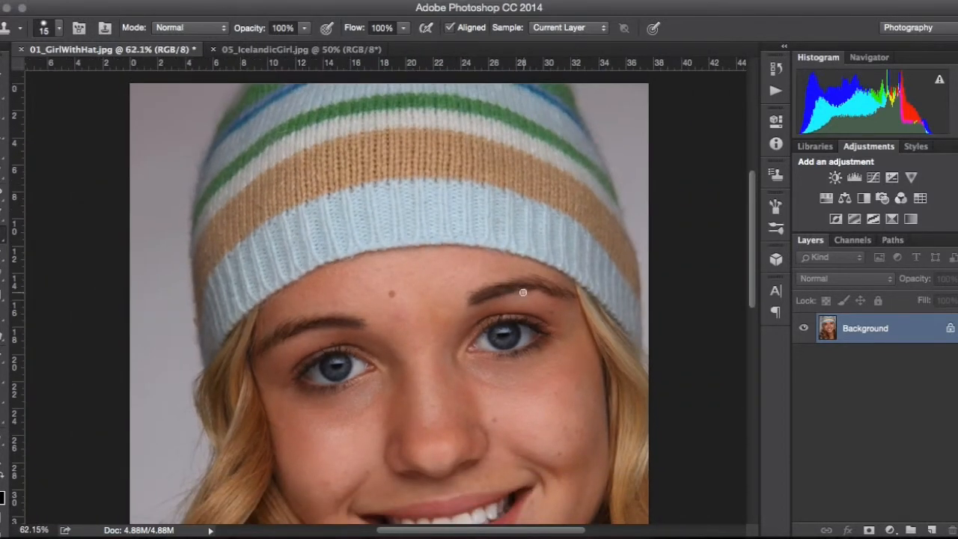
scroll(321, 286, up, 6)
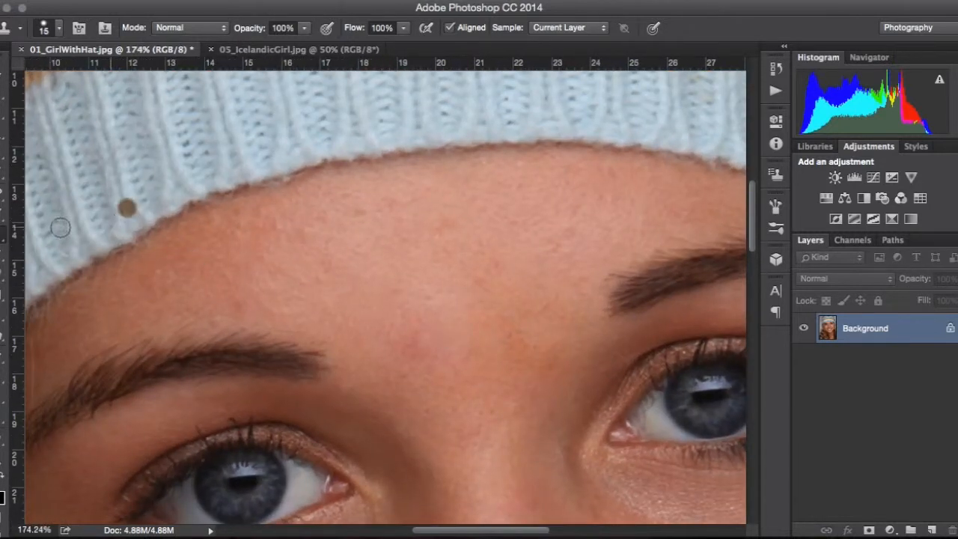
click(5, 197)
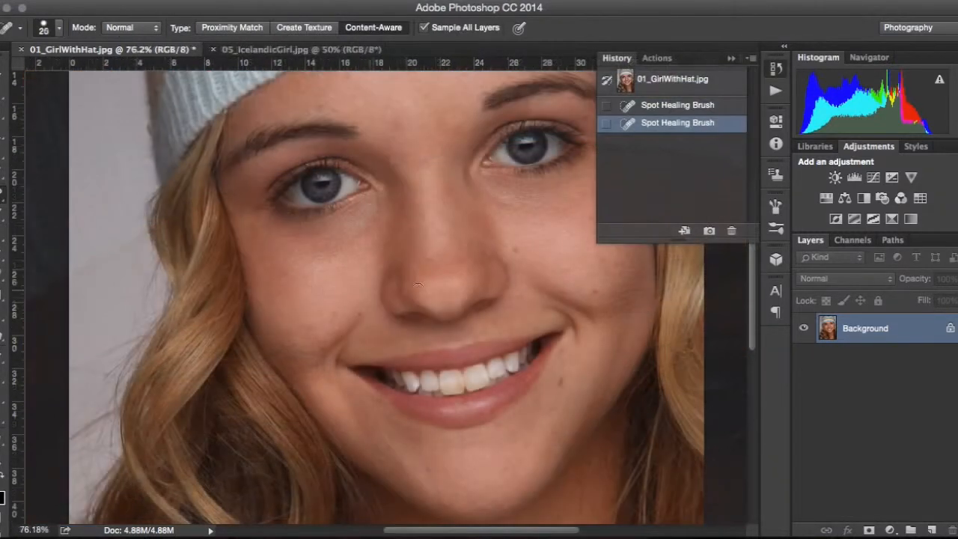
Step: Heal the remaining small spots across the chin with the 20 px brush
scroll(563, 306, up, 5)
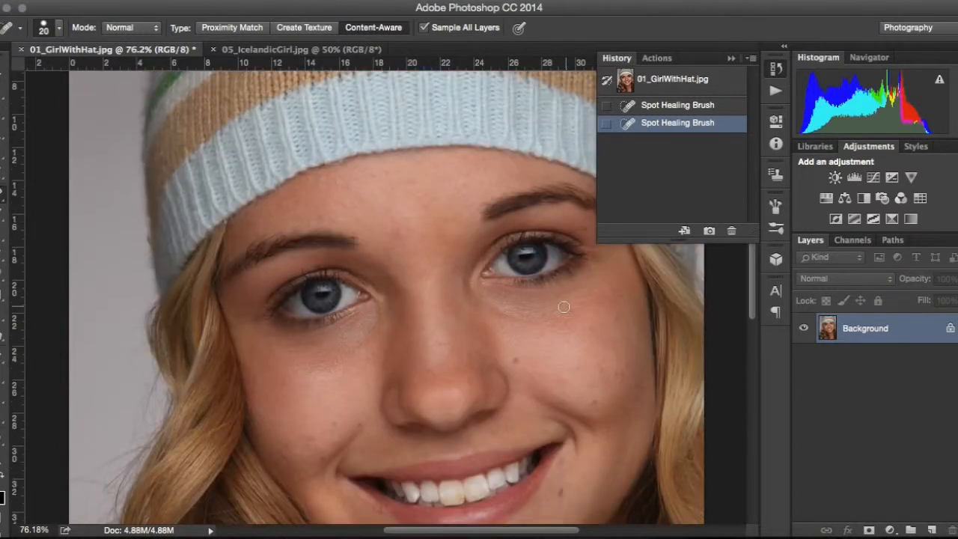
scroll(563, 307, down, 9)
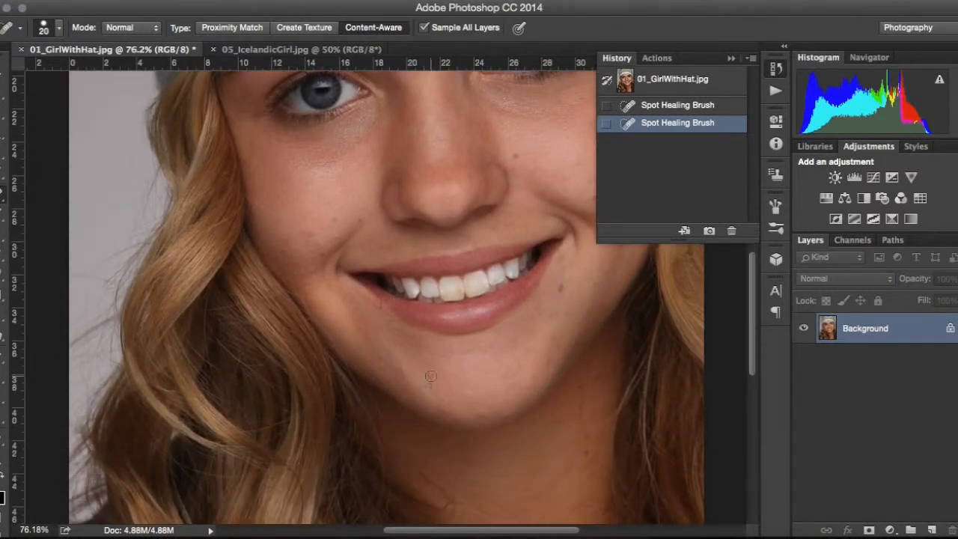
click(446, 403)
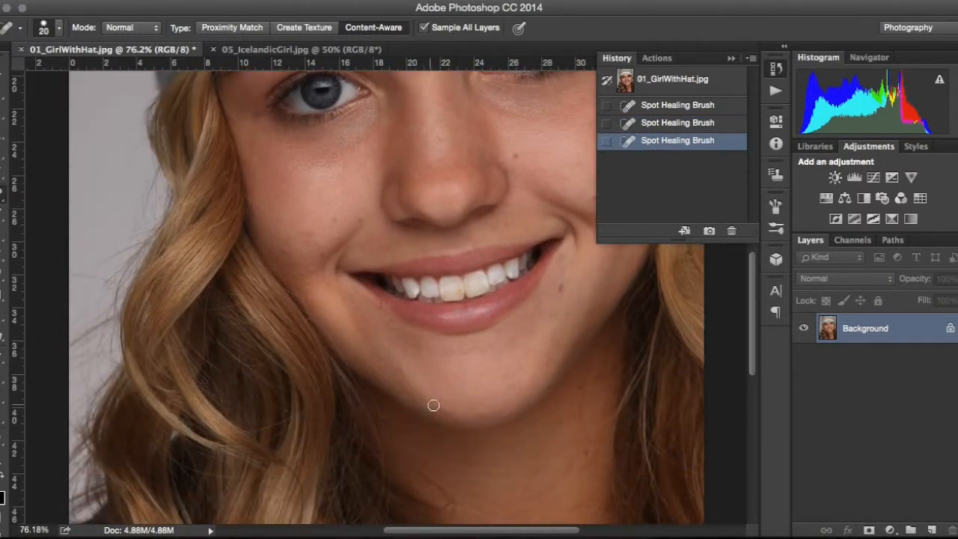
click(446, 411)
click(409, 387)
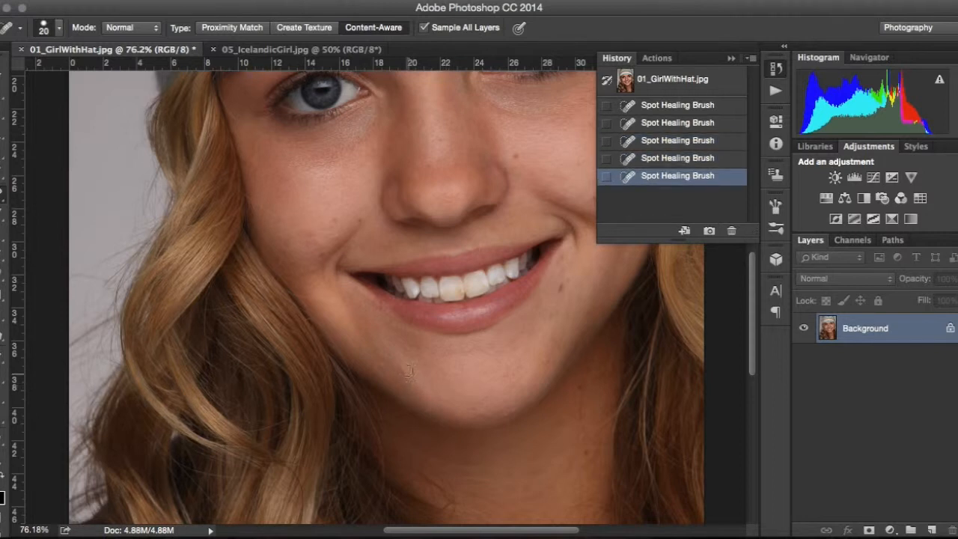
click(401, 365)
click(381, 364)
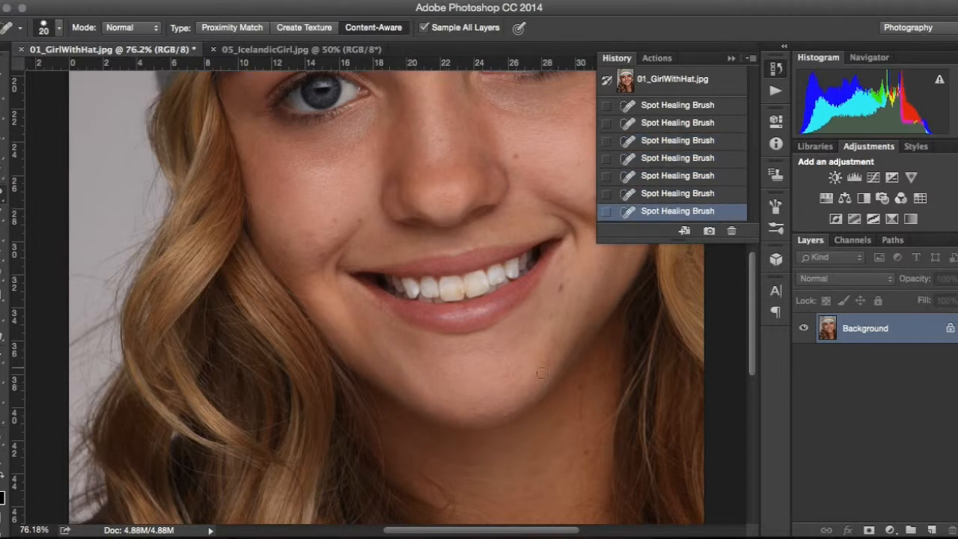
click(546, 358)
click(552, 345)
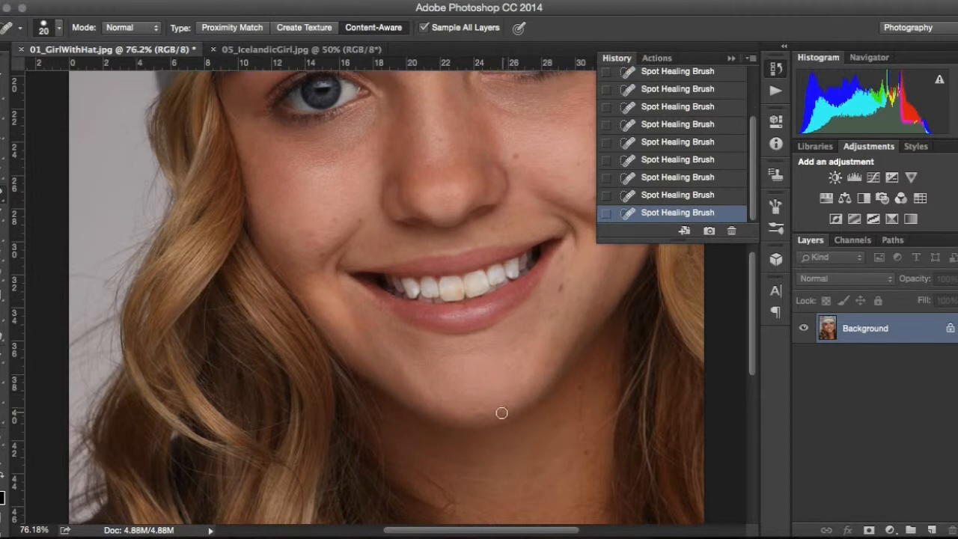
Step: Heal a spot on the cheek beside the upper lip's corner
scroll(389, 360, up, 5)
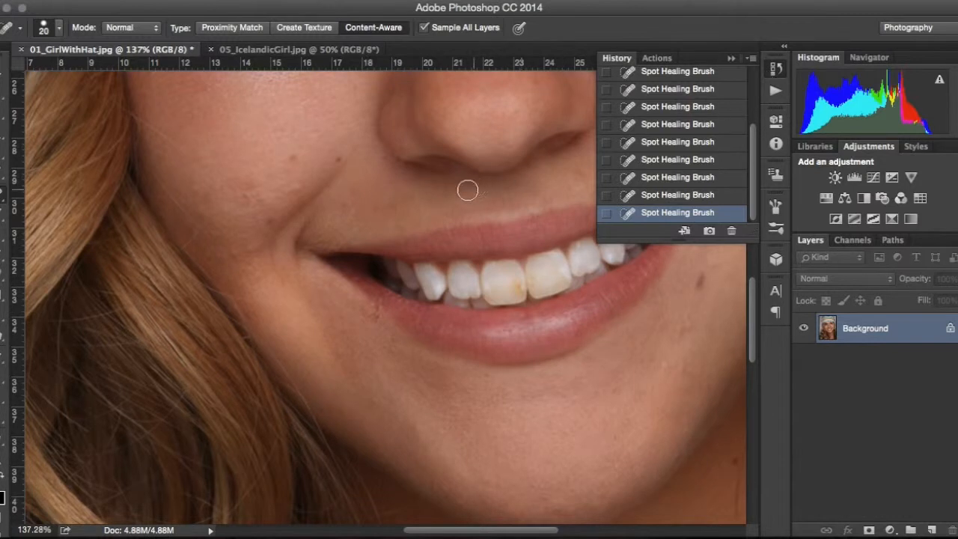
click(251, 197)
scroll(484, 245, up, 10)
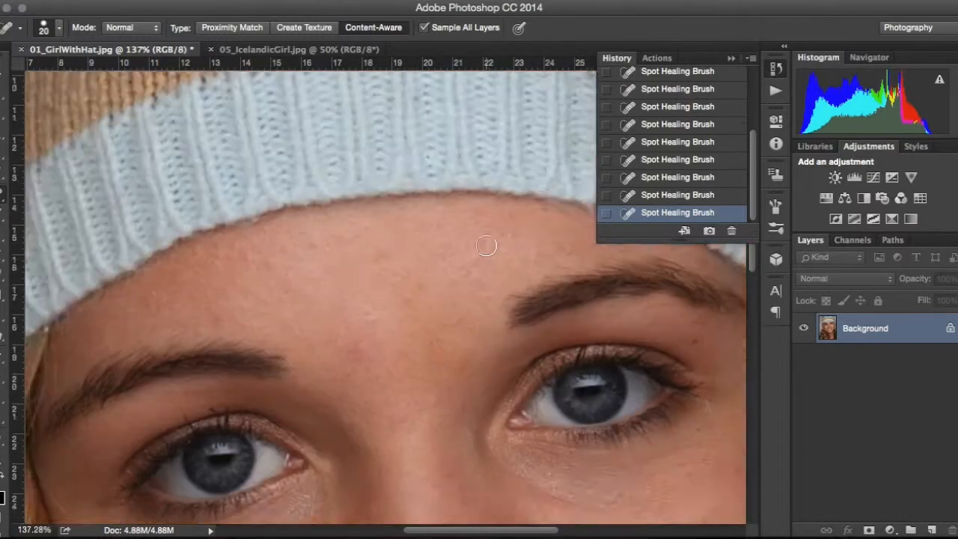
scroll(317, 330, left, 2)
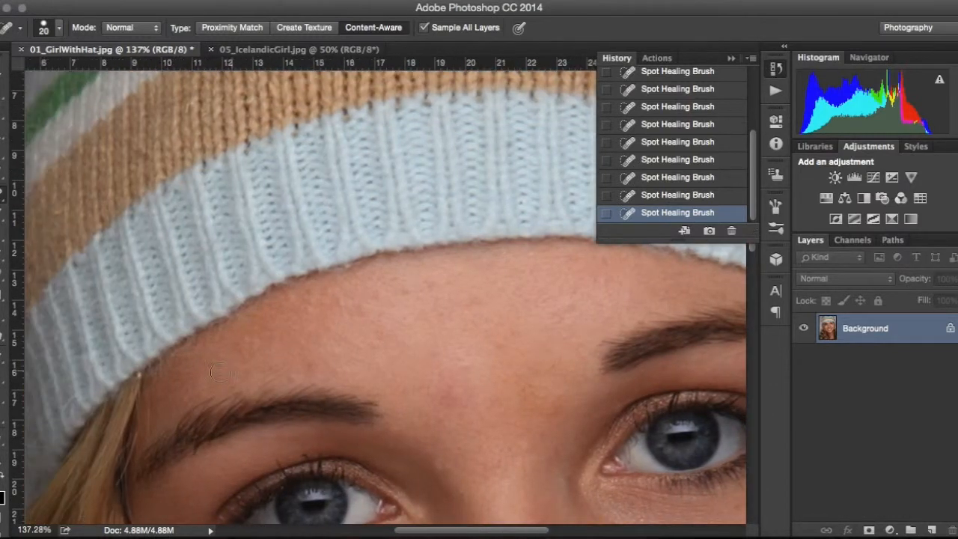
scroll(316, 325, down, 10)
scroll(317, 324, right, 2)
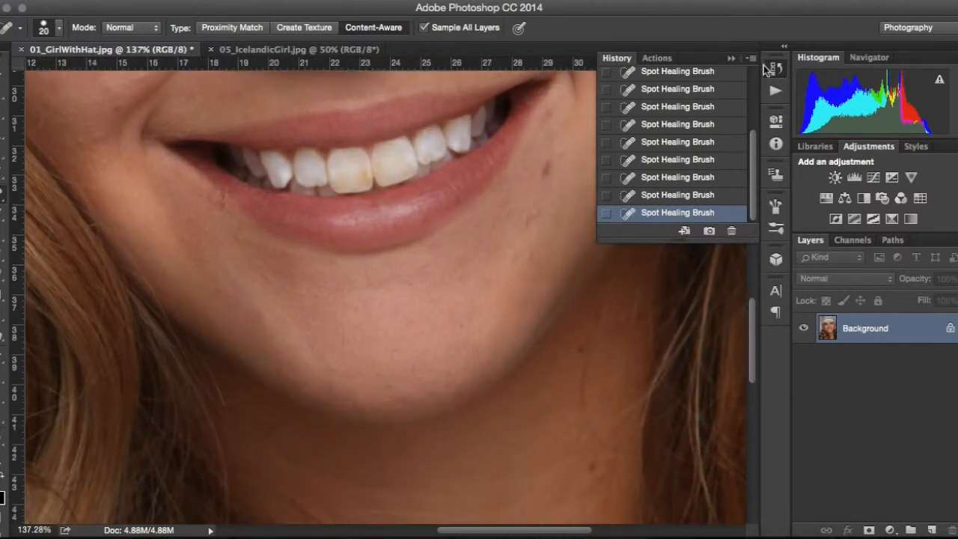
Step: Pick the Lasso tool and draw a freehand selection around the chin area below the lower lip
click(771, 69)
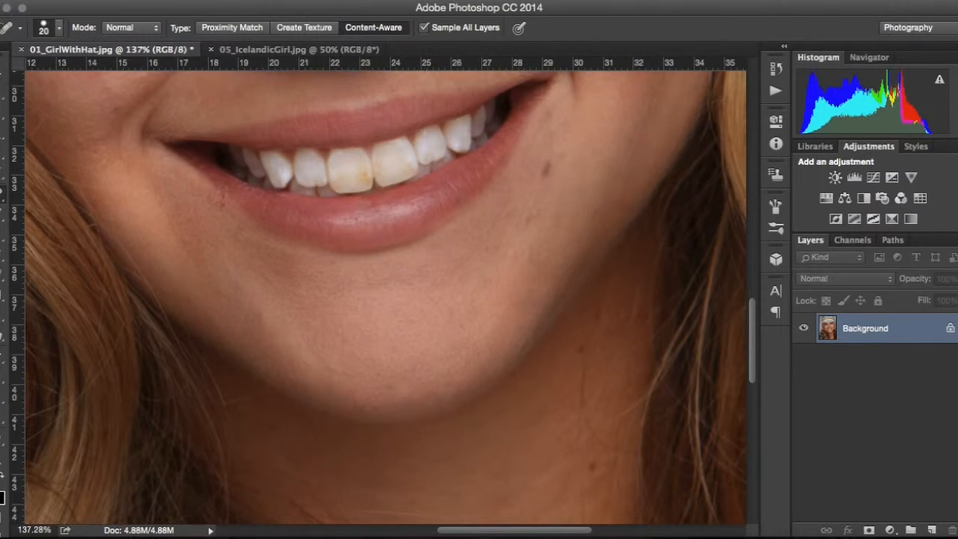
click(3, 136)
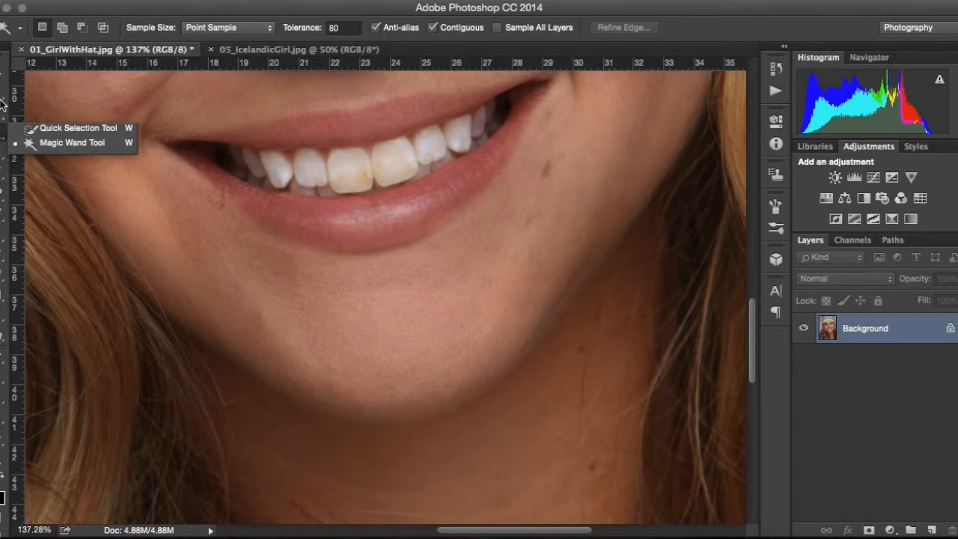
click(2, 112)
click(1, 111)
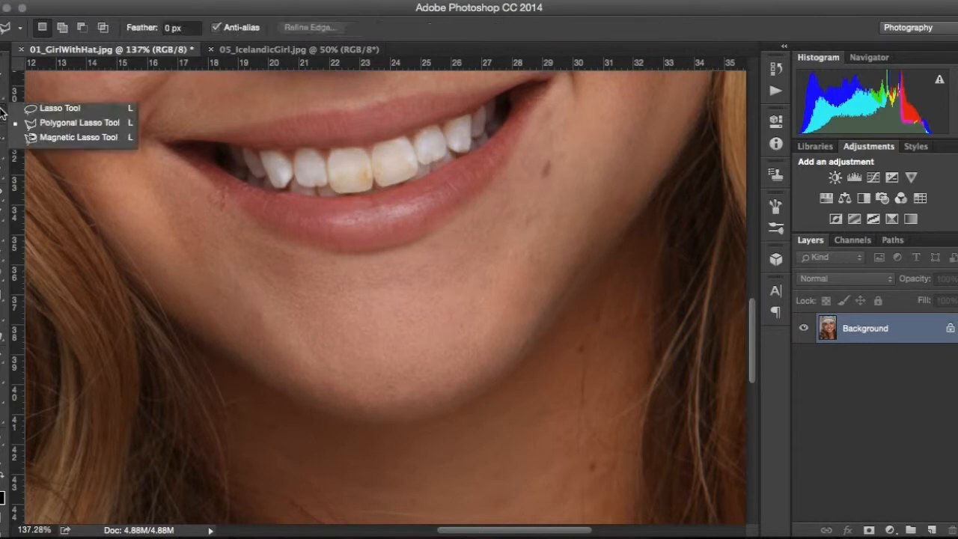
click(56, 110)
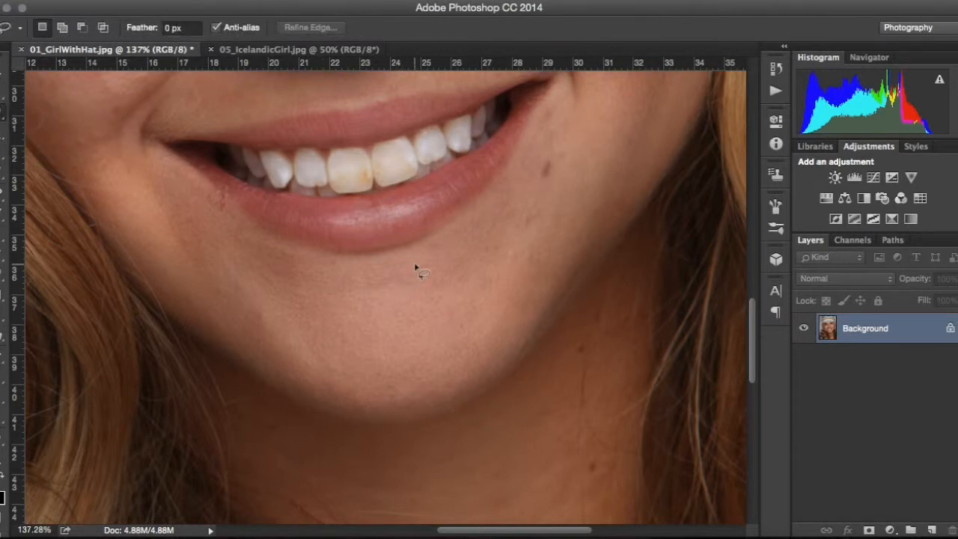
mouse_move(404, 262)
mouse_down()
mouse_move(288, 267)
mouse_move(249, 308)
mouse_move(266, 353)
mouse_move(343, 398)
mouse_move(436, 399)
mouse_move(484, 315)
mouse_move(442, 271)
mouse_move(412, 265)
mouse_up()
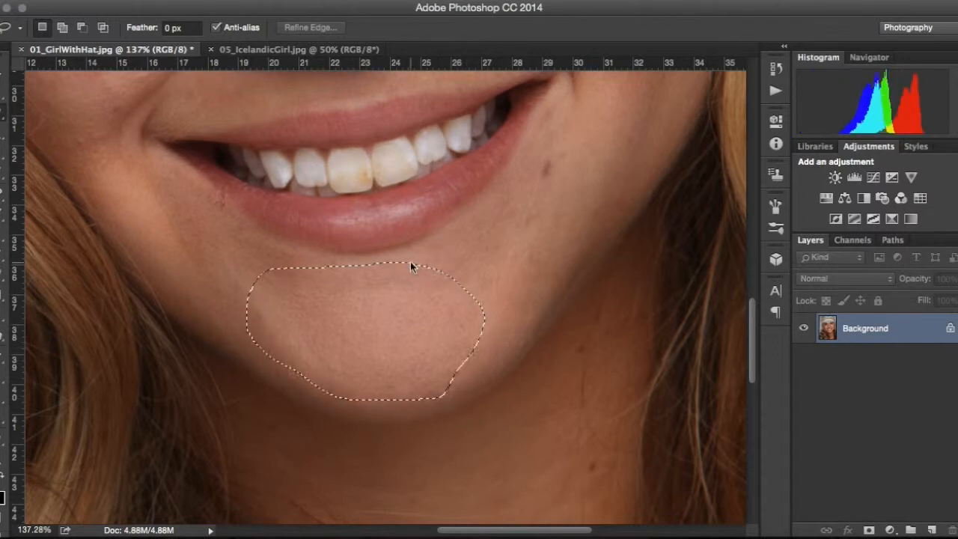
Step: Fill the chin selection with History contents in Normal mode at 50% opacity
click(133, 1)
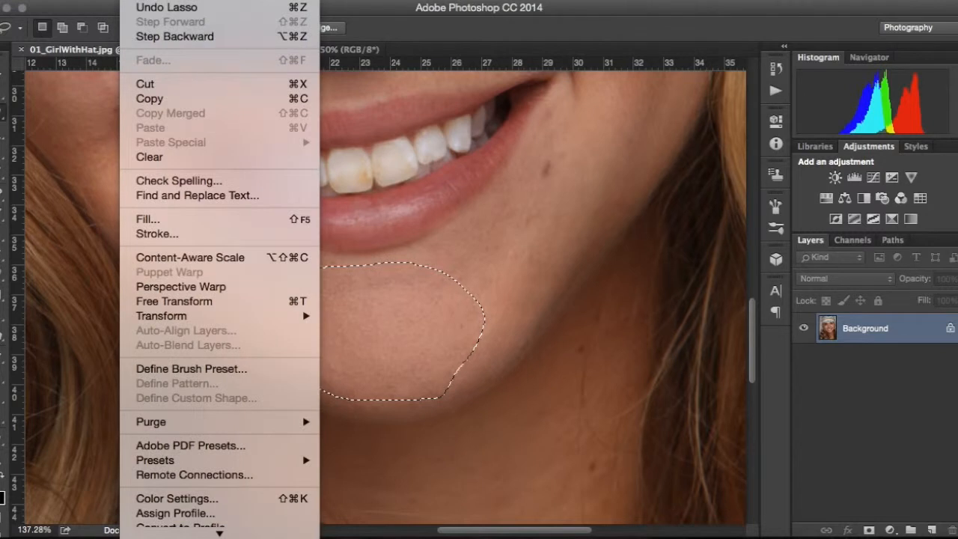
click(146, 218)
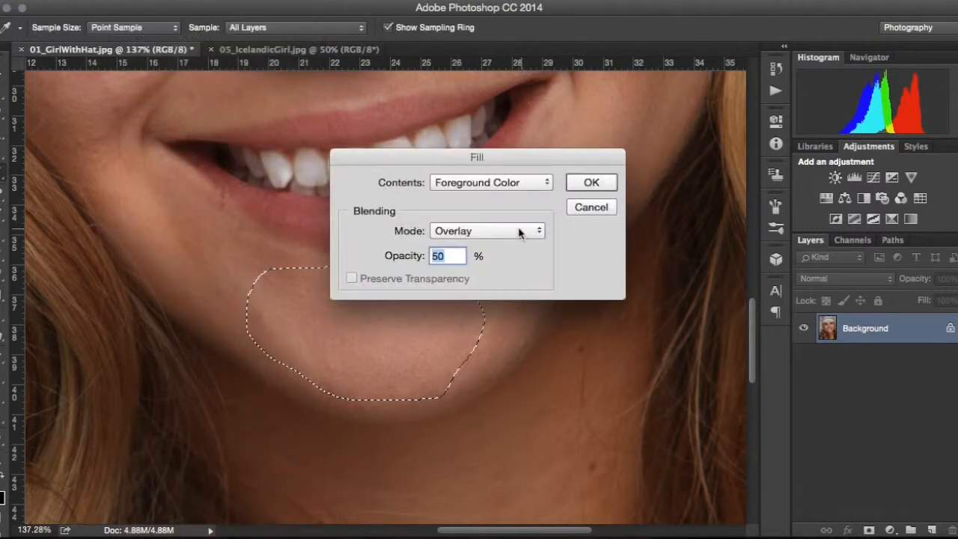
click(506, 186)
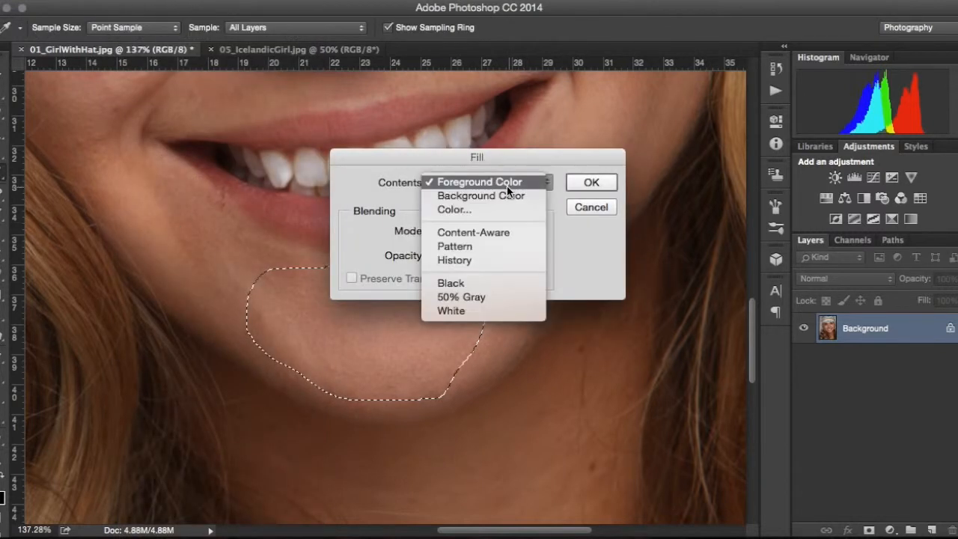
click(487, 262)
click(473, 227)
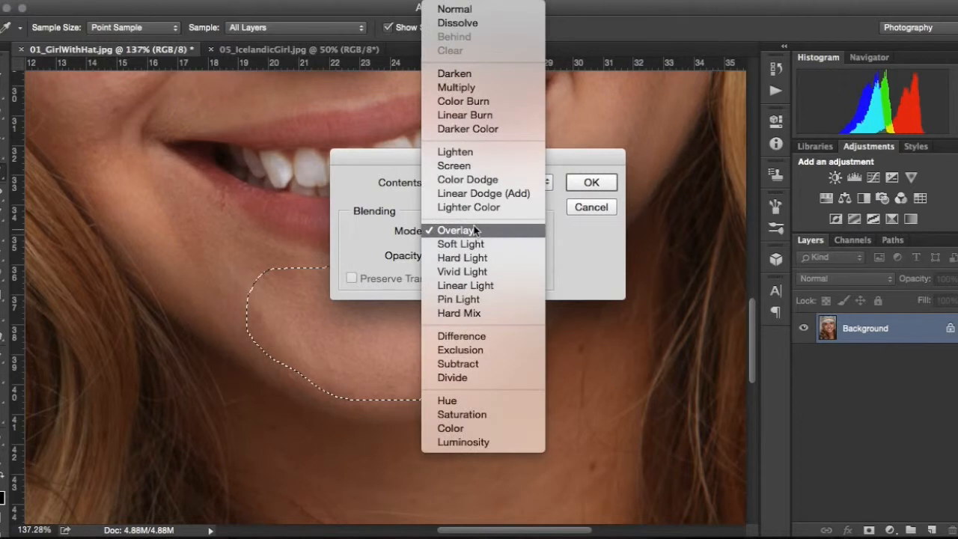
click(453, 9)
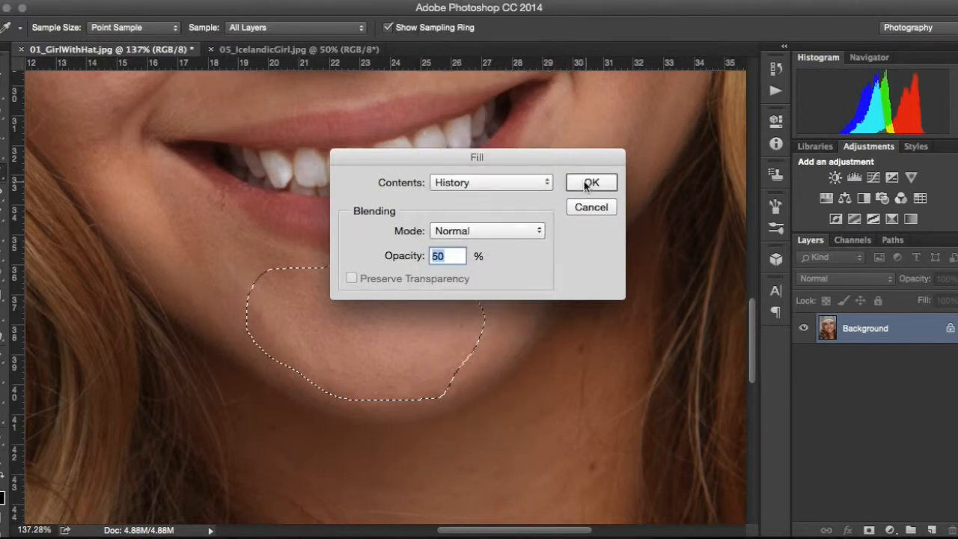
click(589, 184)
key(l)
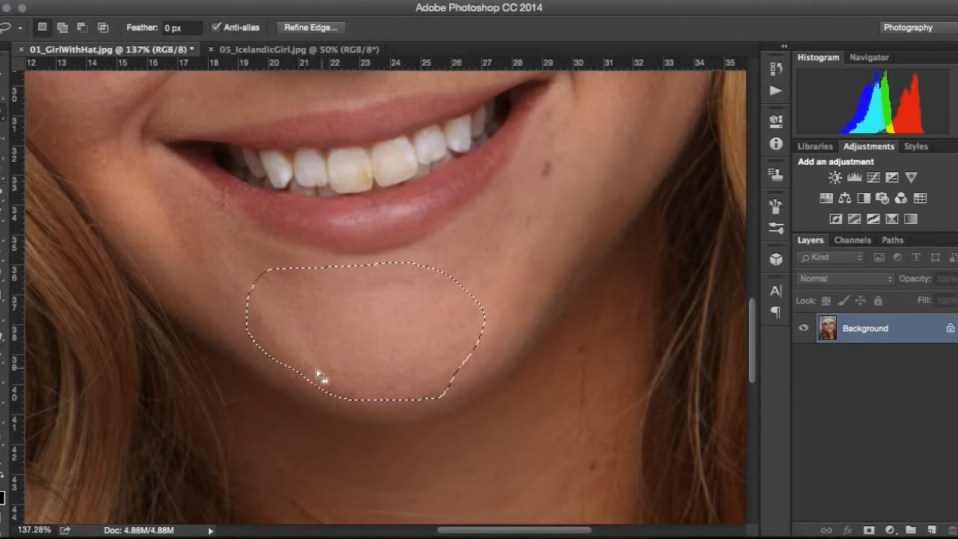